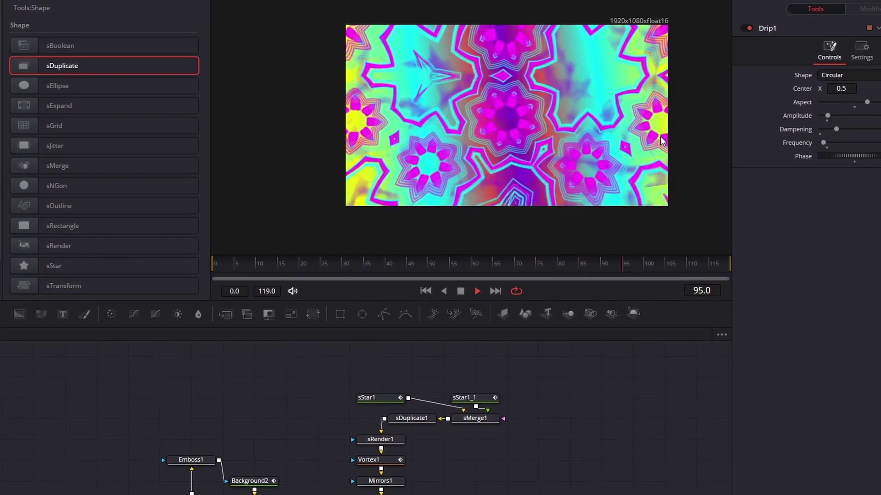
{"action": "scroll", "coordinate": [588, 395], "scroll_direction": "down", "scroll_amount": 3}
{"action": "scroll", "coordinate": [586, 394], "scroll_direction": "up", "scroll_amount": 3}
{"action": "scroll", "coordinate": [586, 393], "scroll_direction": "down", "scroll_amount": 4}
{"action": "scroll", "coordinate": [587, 393], "scroll_direction": "up", "scroll_amount": 4}
{"action": "key", "text": "space"}
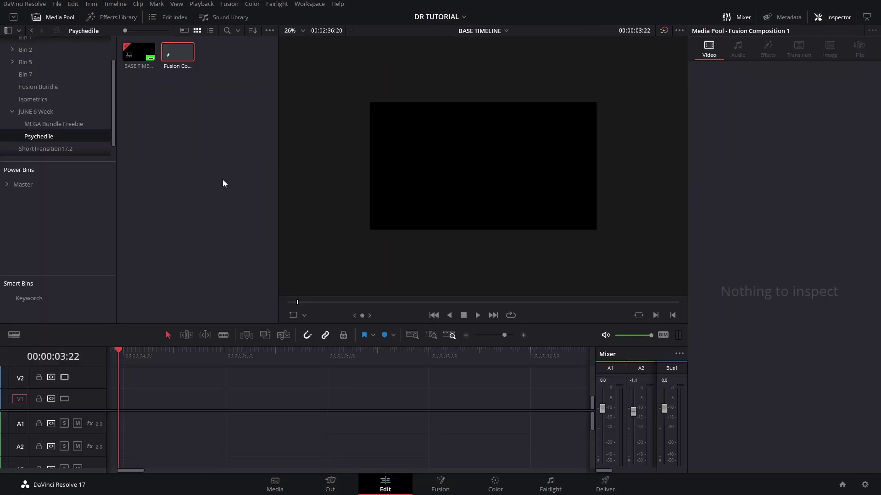
Create a new 5-second, 24 fps Fusion composition in the Psychedile bin and open it on the Fusion page.
{"action": "right_click", "coordinate": [225, 177]}
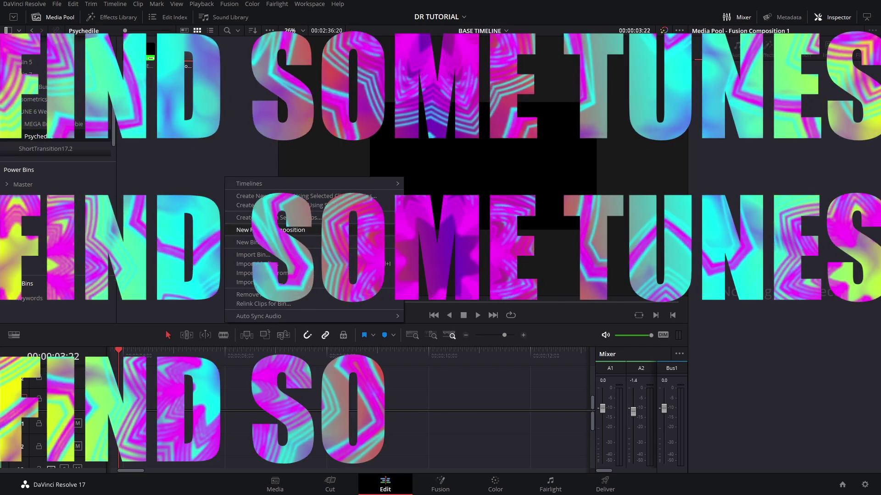
{"action": "left_click", "coordinate": [256, 230]}
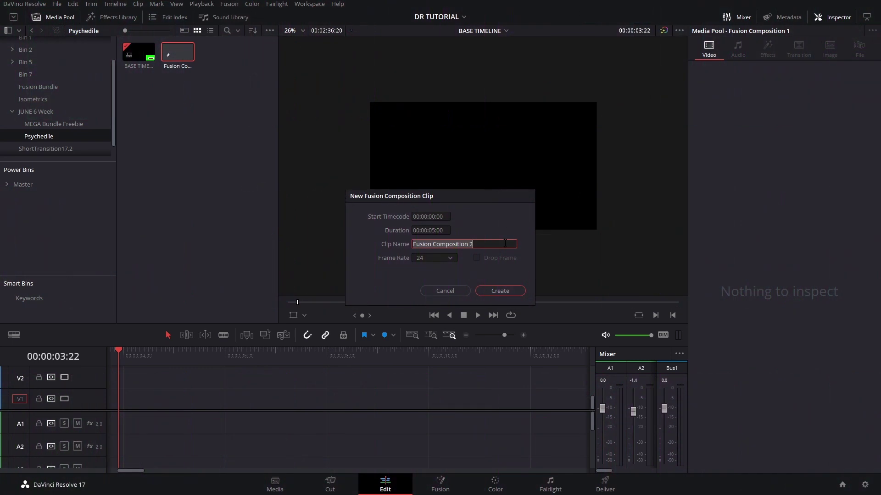
{"action": "left_click", "coordinate": [496, 293]}
{"action": "left_click", "coordinate": [214, 54]}
{"action": "key", "text": "shift+5"}
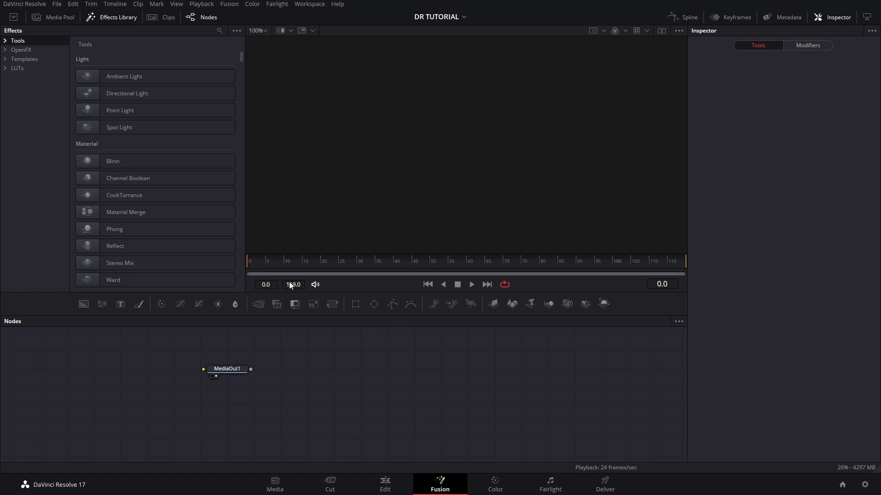
Add a Background node, connect it to MediaOut1 and leave a wide gap between the two nodes.
{"action": "left_click", "coordinate": [87, 308]}
{"action": "left_click_drag", "start_coordinate": [132, 380], "coordinate": [380, 379]}
{"action": "left_click_drag", "start_coordinate": [132, 380], "coordinate": [405, 382]}
{"action": "left_click_drag", "start_coordinate": [405, 382], "coordinate": [511, 382]}
{"action": "left_click", "coordinate": [109, 380]}
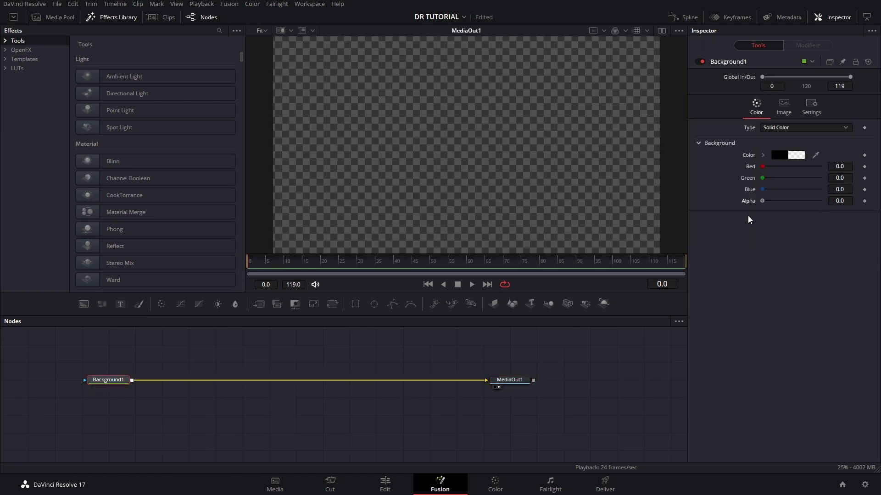
Set Background1's alpha to about 0.7.
{"action": "scroll", "coordinate": [498, 168], "scroll_direction": "down", "scroll_amount": 2}
{"action": "scroll", "coordinate": [499, 168], "scroll_direction": "up", "scroll_amount": 1}
{"action": "left_click_drag", "start_coordinate": [763, 201], "coordinate": [804, 205]}
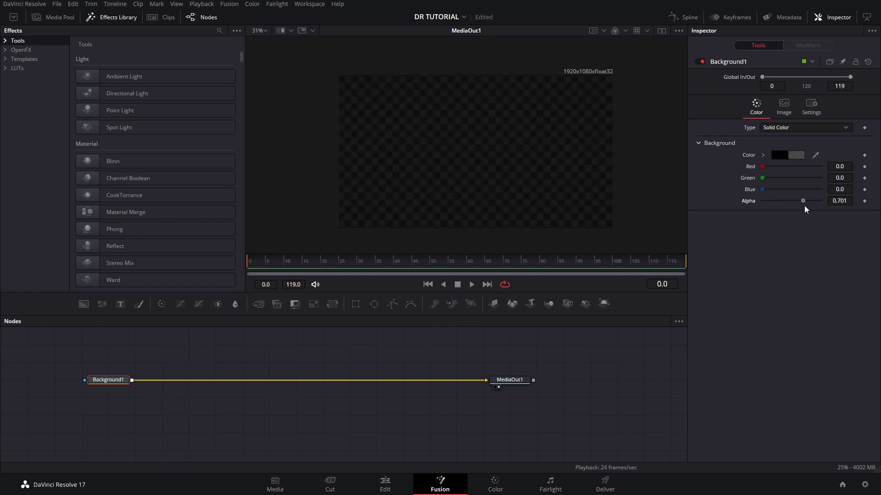
Add an sStar shape feeding an sRender node and merge the render over Background1.
{"action": "mouse_move", "coordinate": [250, 411]}
{"action": "left_mouse_down"}
{"action": "mouse_move", "coordinate": [252, 385]}
{"action": "mouse_move", "coordinate": [258, 418]}
{"action": "left_mouse_up"}
{"action": "left_click", "coordinate": [139, 358]}
{"action": "left_click_drag", "start_coordinate": [202, 351], "coordinate": [207, 380]}
{"action": "left_click", "coordinate": [120, 421]}
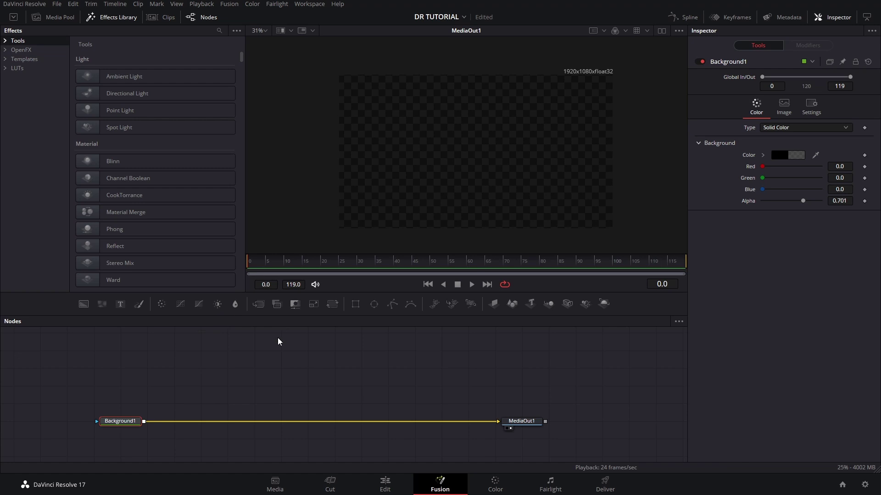
{"action": "left_click", "coordinate": [6, 50]}
{"action": "left_click", "coordinate": [5, 50]}
{"action": "left_click", "coordinate": [5, 41]}
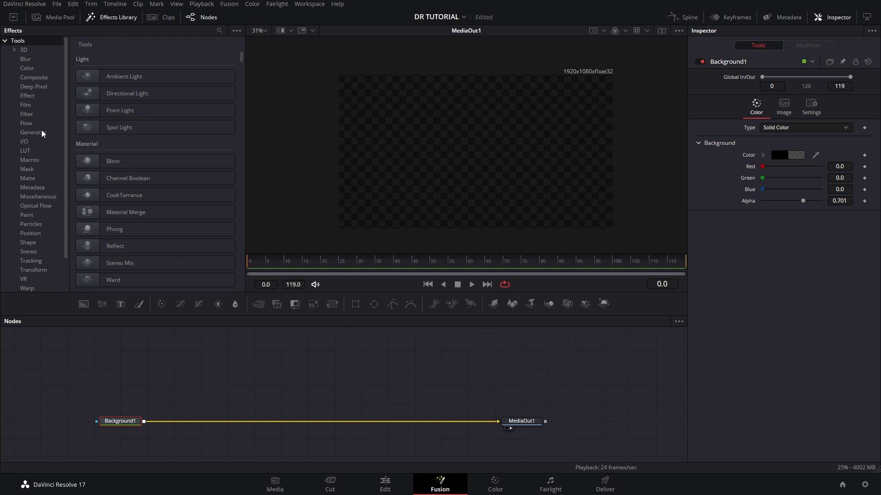
{"action": "left_click", "coordinate": [28, 243]}
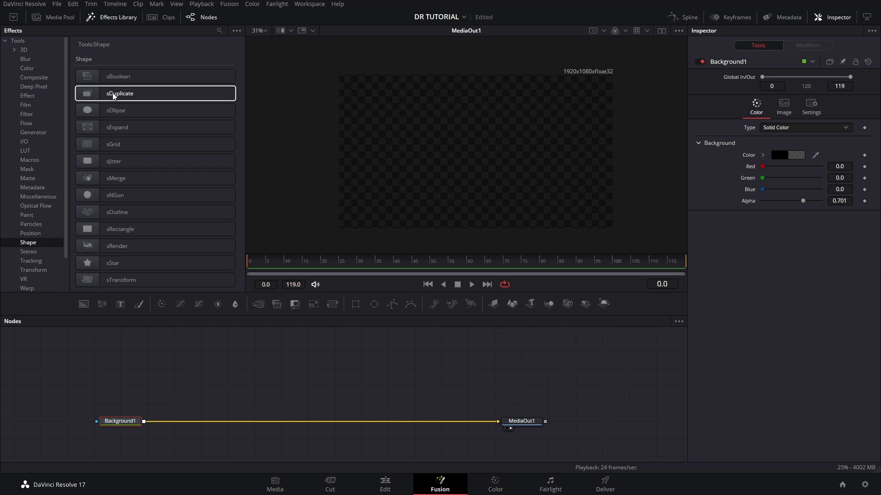
{"action": "left_click", "coordinate": [114, 263]}
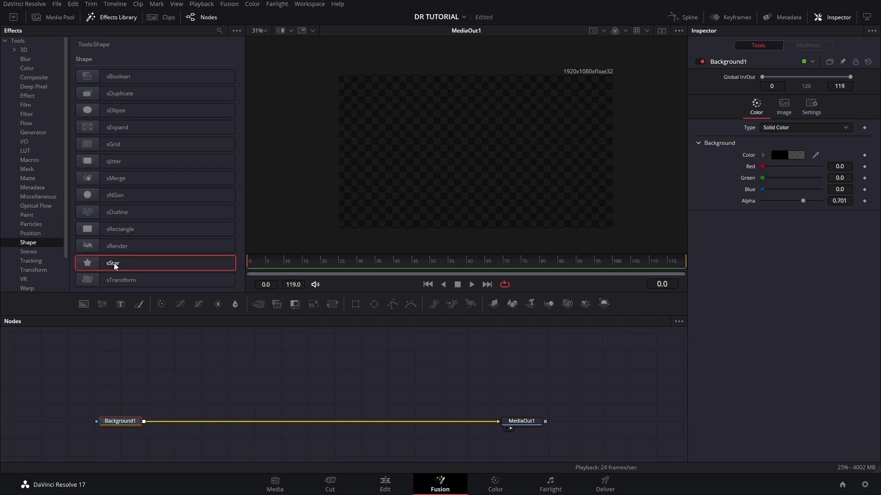
{"action": "left_click_drag", "start_coordinate": [127, 440], "coordinate": [142, 420]}
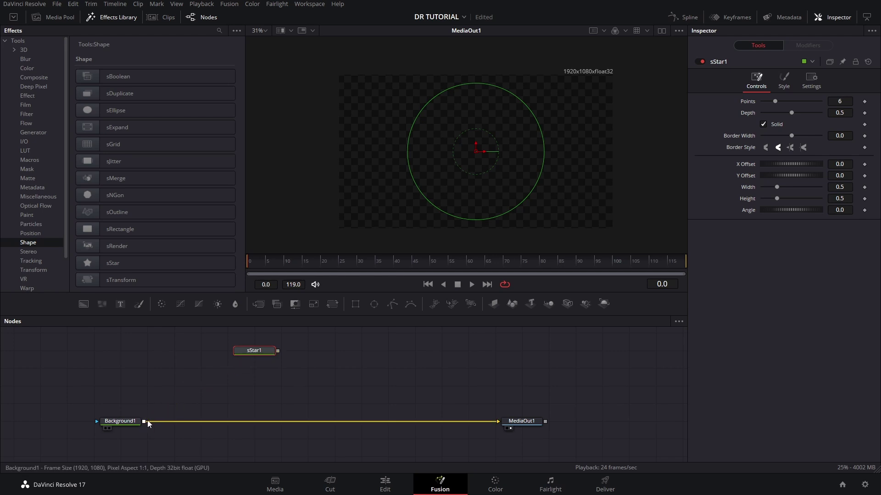
{"action": "left_click", "coordinate": [132, 248]}
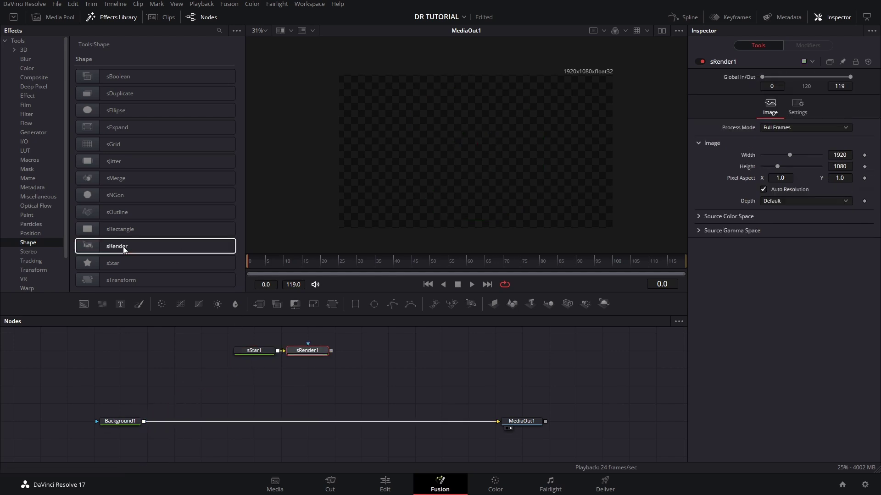
{"action": "left_click_drag", "start_coordinate": [318, 358], "coordinate": [143, 422]}
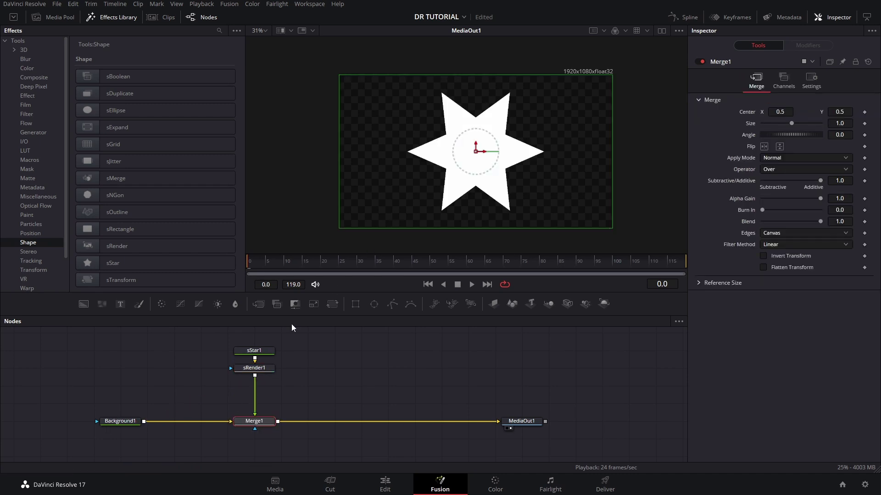
Turn sStar1 into an outline by disabling Solid and setting its border width to 0.0075.
{"action": "left_click", "coordinate": [254, 351]}
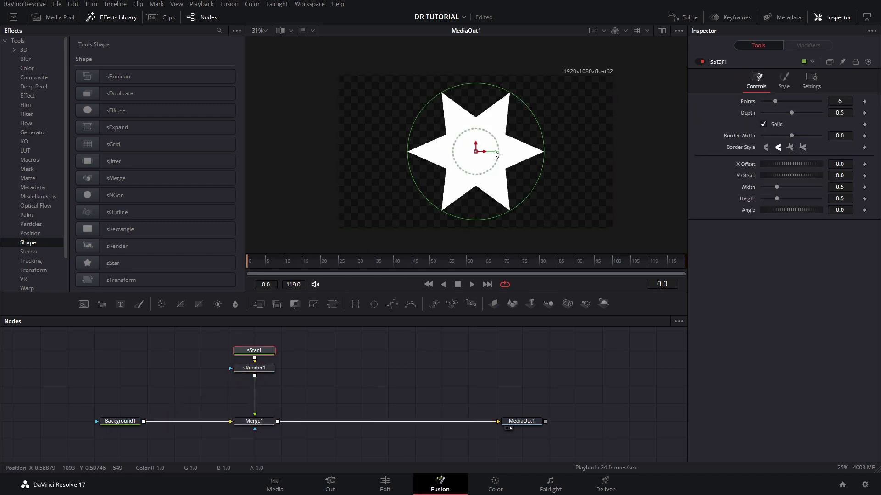
{"action": "scroll", "coordinate": [496, 154], "scroll_direction": "down", "scroll_amount": 2}
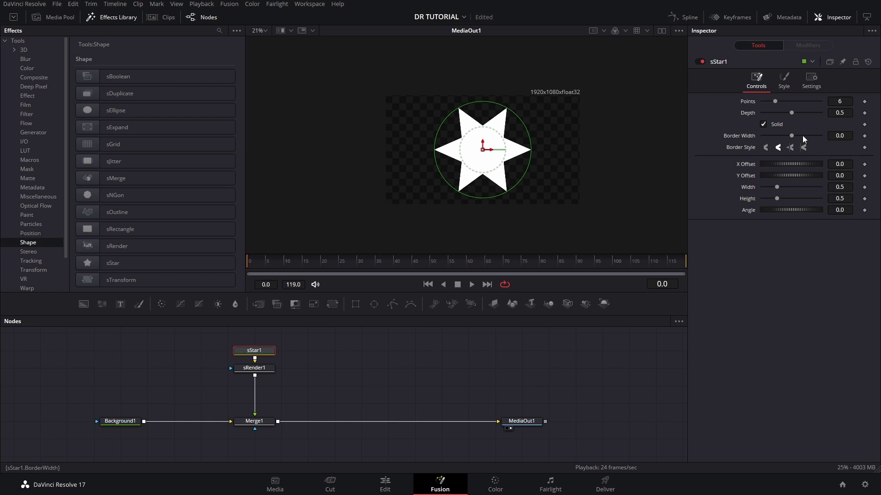
{"action": "left_click", "coordinate": [767, 125]}
{"action": "left_click_drag", "start_coordinate": [839, 136], "coordinate": [849, 136]}
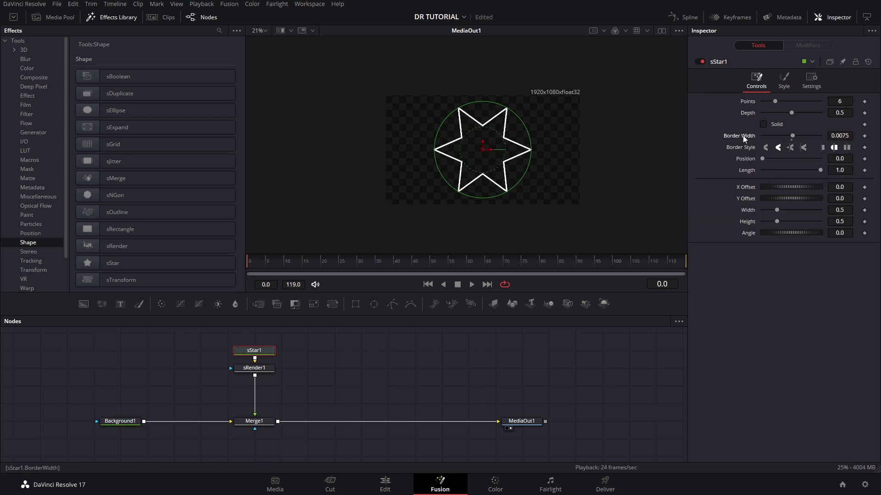
Space sStar1 away from sRender1 and give the star 9 points with a depth of about 0.394.
{"action": "left_click_drag", "start_coordinate": [350, 341], "coordinate": [403, 388]}
{"action": "left_click_drag", "start_coordinate": [323, 397], "coordinate": [323, 379]}
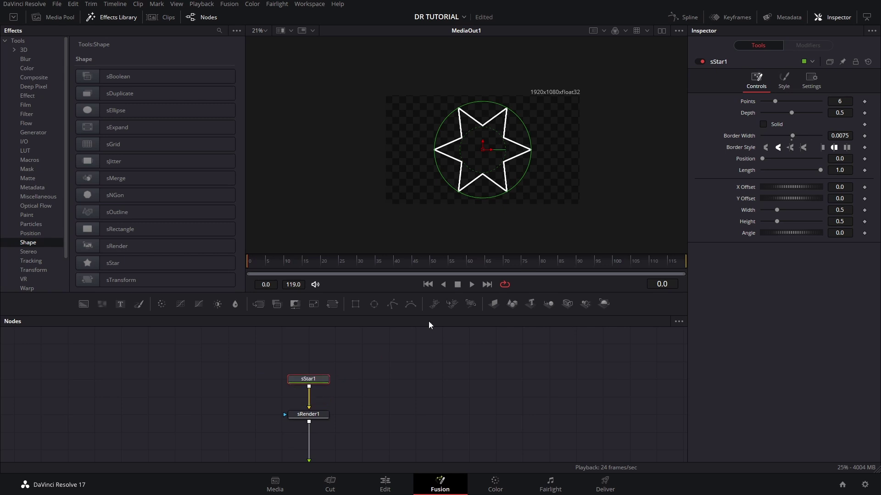
{"action": "left_click_drag", "start_coordinate": [777, 103], "coordinate": [783, 120]}
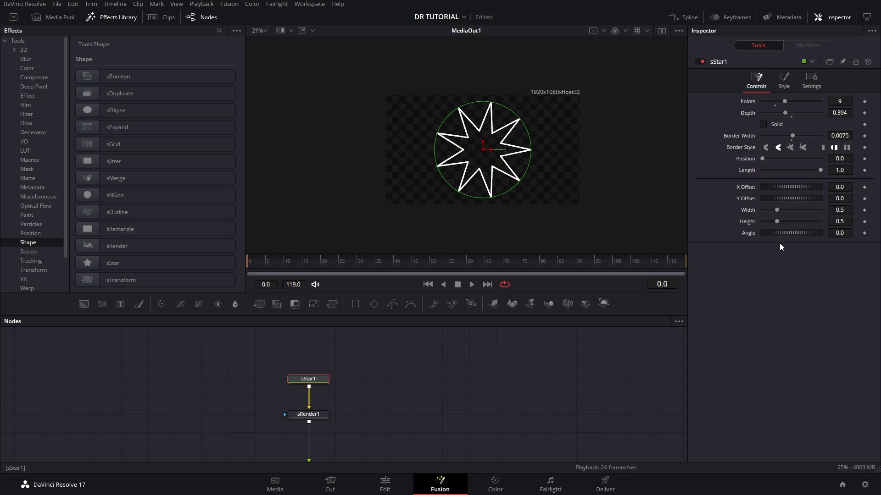
Change sStar1's color to bright cyan, #14f4ff.
{"action": "left_click", "coordinate": [783, 91]}
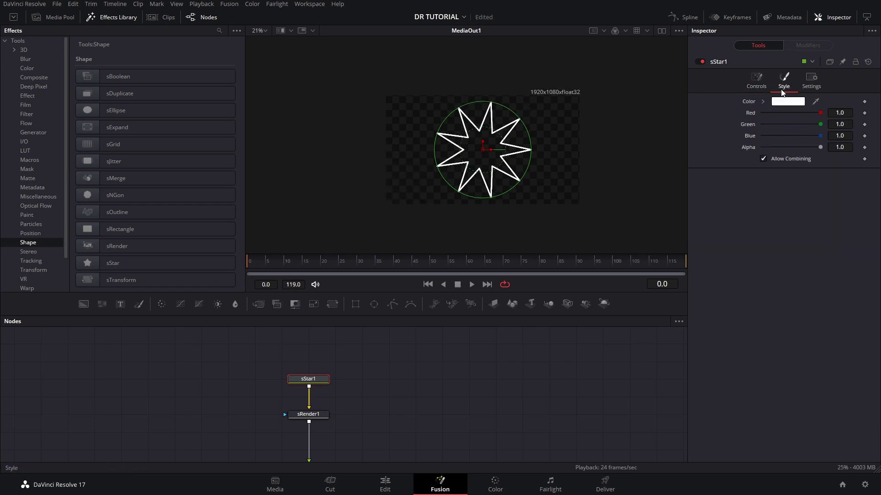
{"action": "left_click", "coordinate": [779, 103]}
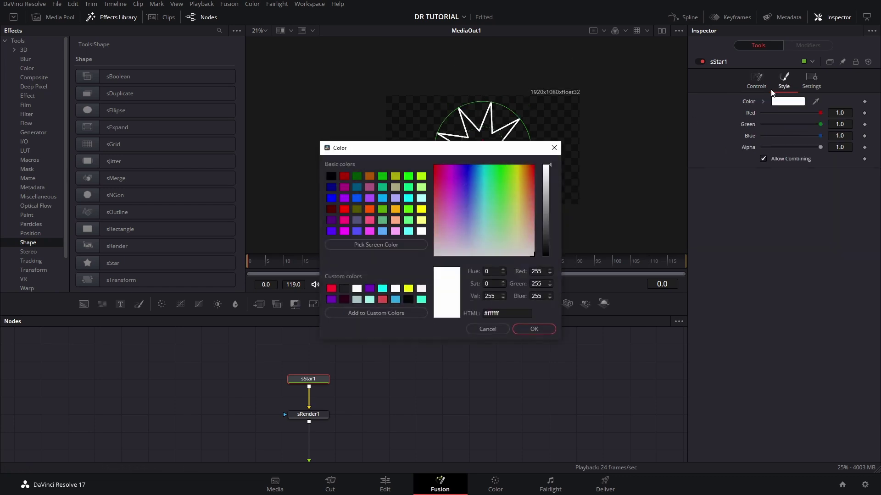
{"action": "left_click", "coordinate": [483, 175]}
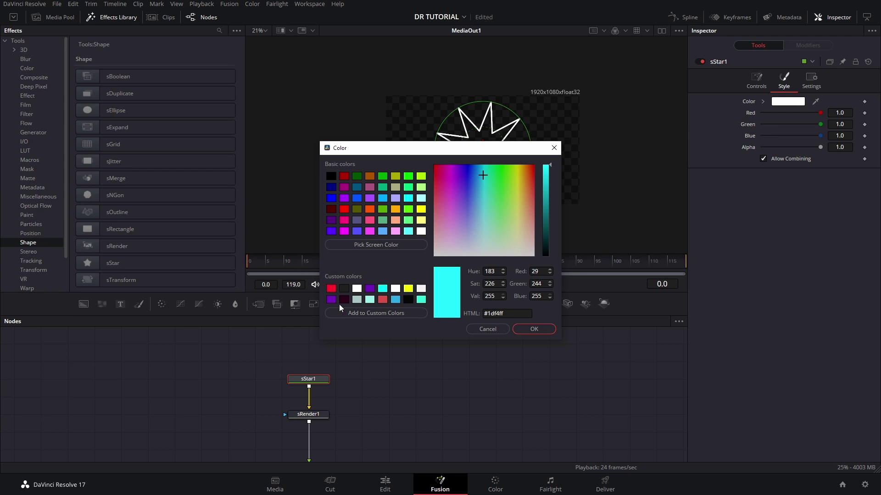
{"action": "left_click_drag", "start_coordinate": [489, 191], "coordinate": [483, 172]}
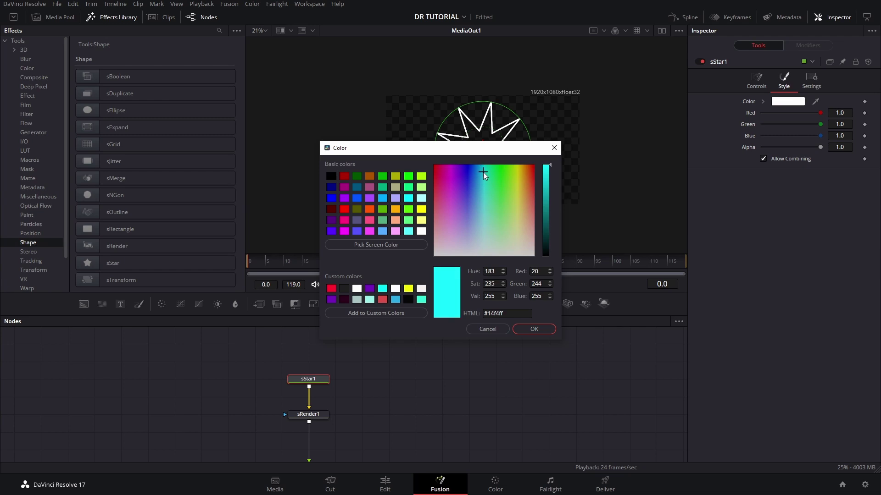
{"action": "left_click", "coordinate": [533, 329]}
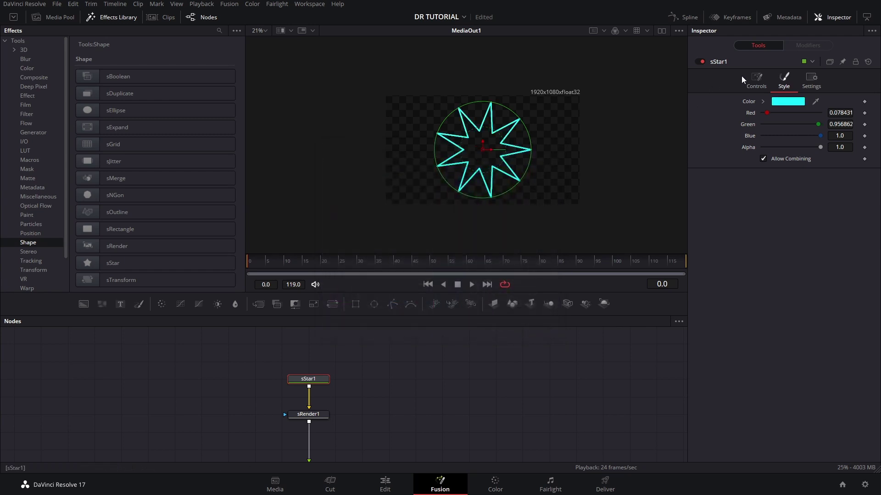
Change the playback quality so the composition renders in float16.
{"action": "left_click", "coordinate": [756, 80]}
{"action": "scroll", "coordinate": [362, 373], "scroll_direction": "down", "scroll_amount": 2}
{"action": "scroll", "coordinate": [364, 375], "scroll_direction": "up", "scroll_amount": 1}
{"action": "left_click_drag", "start_coordinate": [389, 397], "coordinate": [479, 398]}
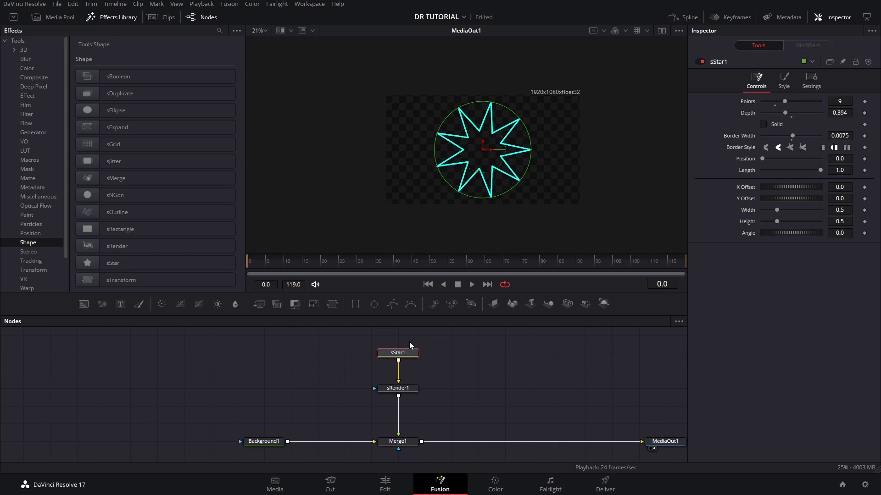
{"action": "right_click", "coordinate": [373, 284]}
{"action": "left_click", "coordinate": [403, 291]}
Keyframe sStar1's angle from 0 at frame 0 to 180 at frame 59.
{"action": "left_click_drag", "start_coordinate": [791, 233], "coordinate": [804, 232]}
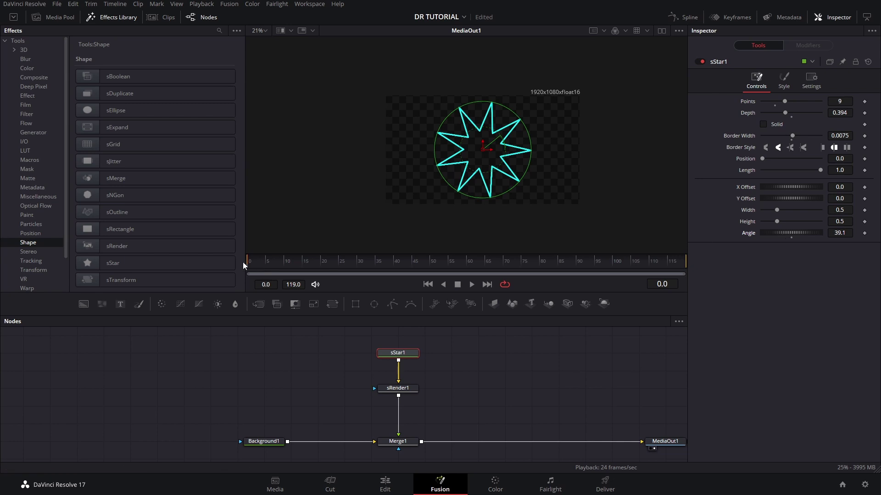
{"action": "double_click", "coordinate": [738, 232]}
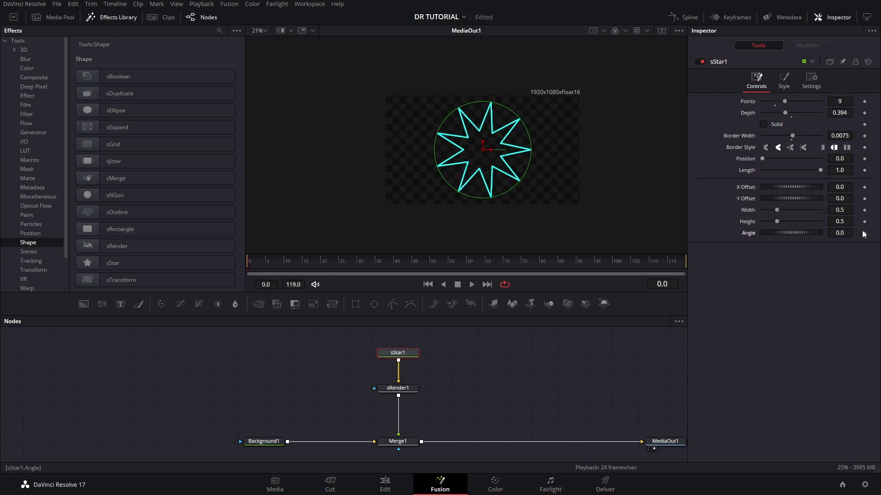
{"action": "left_click", "coordinate": [456, 261]}
{"action": "left_click_drag", "start_coordinate": [779, 232], "coordinate": [809, 243]}
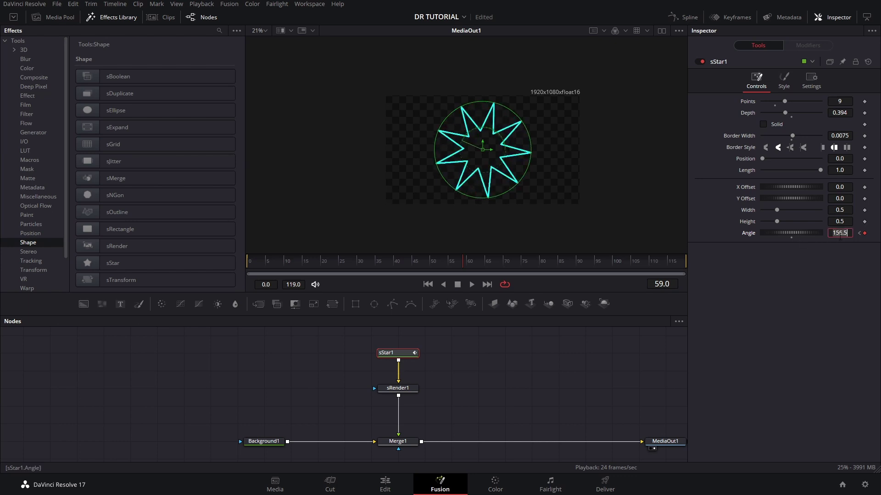
{"action": "type", "text": "360"}
{"action": "key", "text": "Tab"}
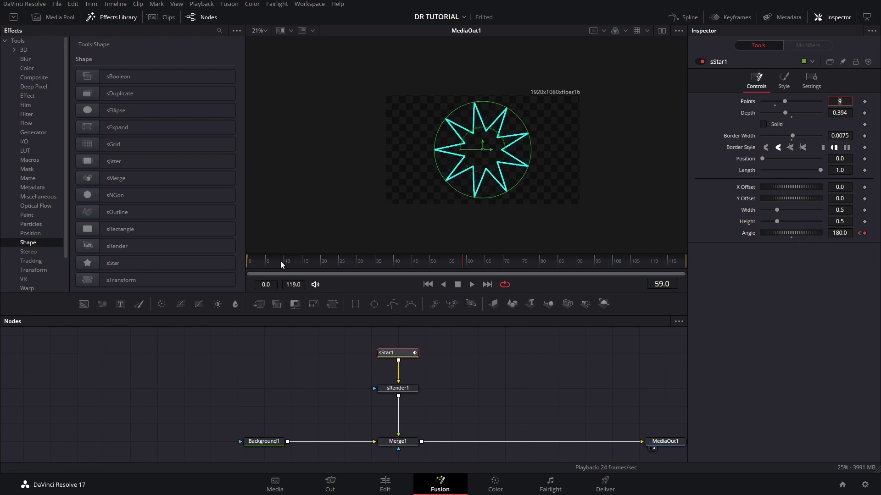
Play the composition from the start to review the star's rotation.
{"action": "left_click_drag", "start_coordinate": [279, 261], "coordinate": [248, 263]}
{"action": "key", "text": "space"}
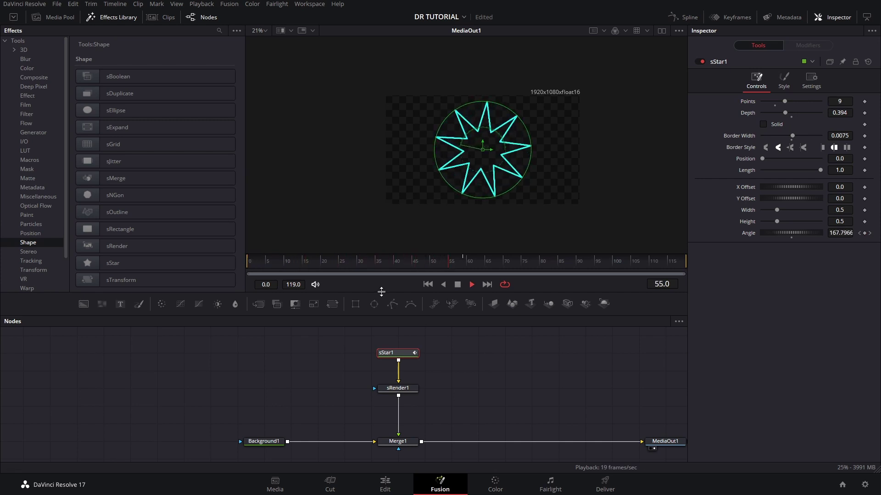
{"action": "left_click_drag", "start_coordinate": [369, 263], "coordinate": [228, 262]}
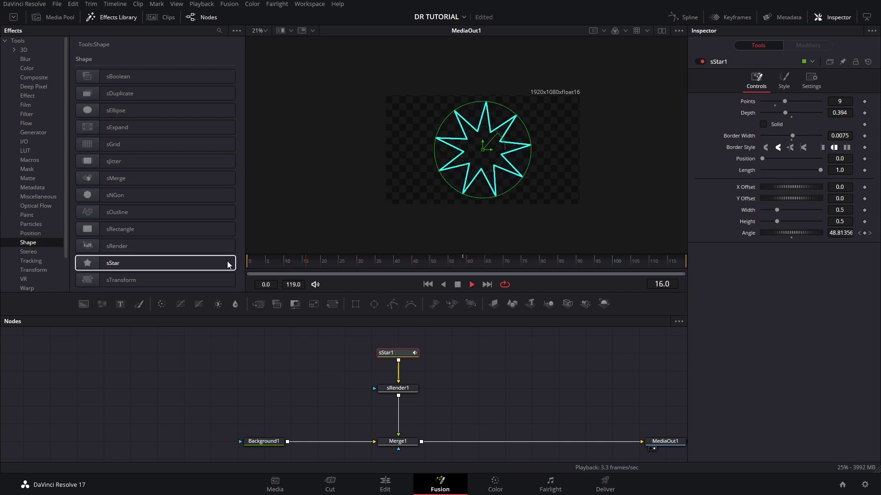
{"action": "key", "text": "space"}
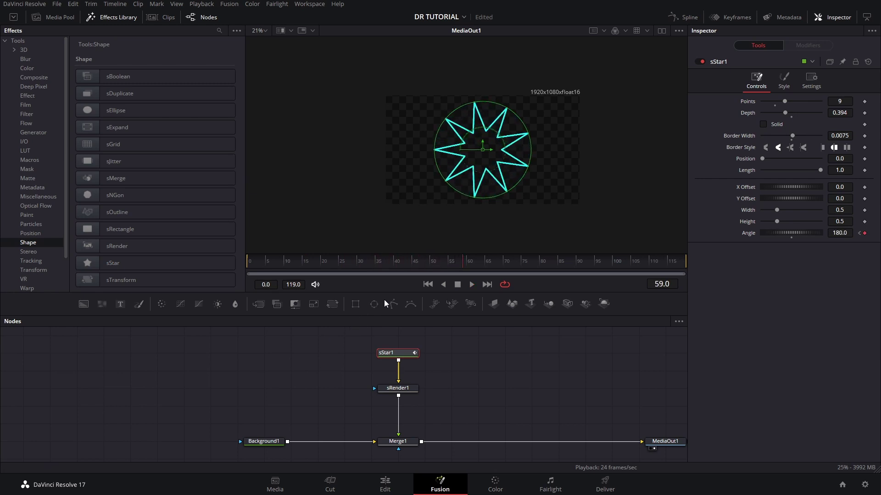
Change sStar1's angle keyframe at frame 59 to 90.
{"action": "left_click", "coordinate": [847, 236]}
{"action": "type", "text": "90"}
{"action": "key", "text": "Tab"}
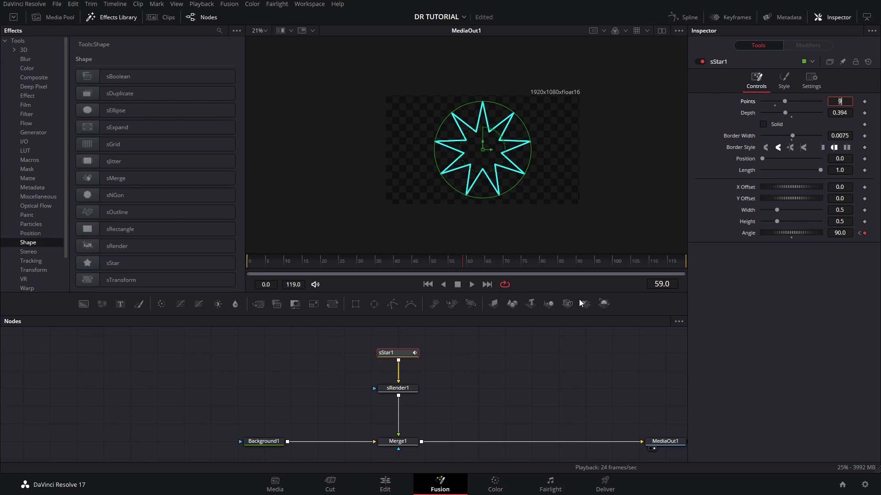
Loop all of sStar1's angle keyframes in the spline editor and scrub to frame 115 to check the rotation.
{"action": "left_click", "coordinate": [688, 17]}
{"action": "left_click", "coordinate": [160, 344]}
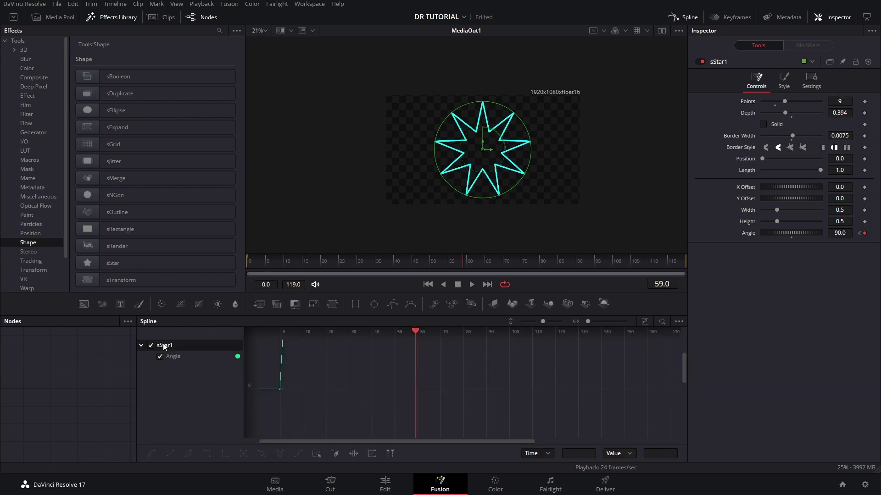
{"action": "scroll", "coordinate": [311, 362], "scroll_direction": "up", "scroll_amount": 3}
{"action": "scroll", "coordinate": [314, 365], "scroll_direction": "down", "scroll_amount": 3}
{"action": "key", "text": "ctrl+a"}
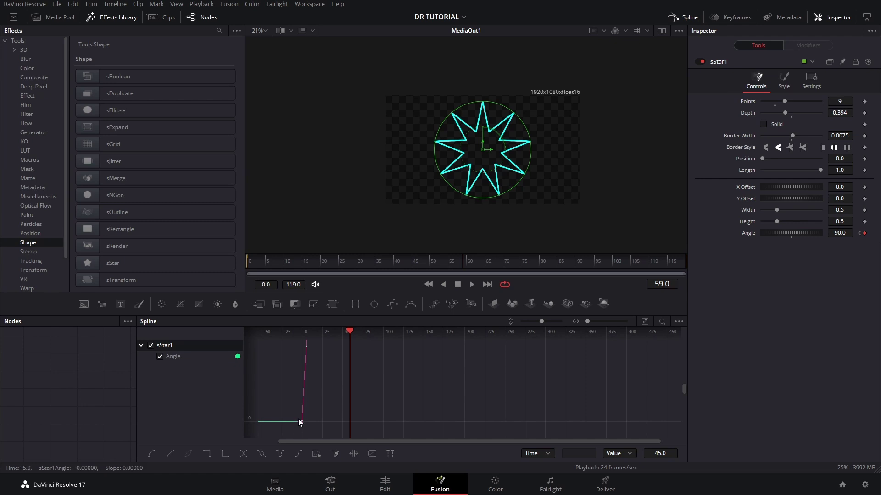
{"action": "left_click", "coordinate": [262, 453]}
{"action": "left_click_drag", "start_coordinate": [463, 261], "coordinate": [670, 260]}
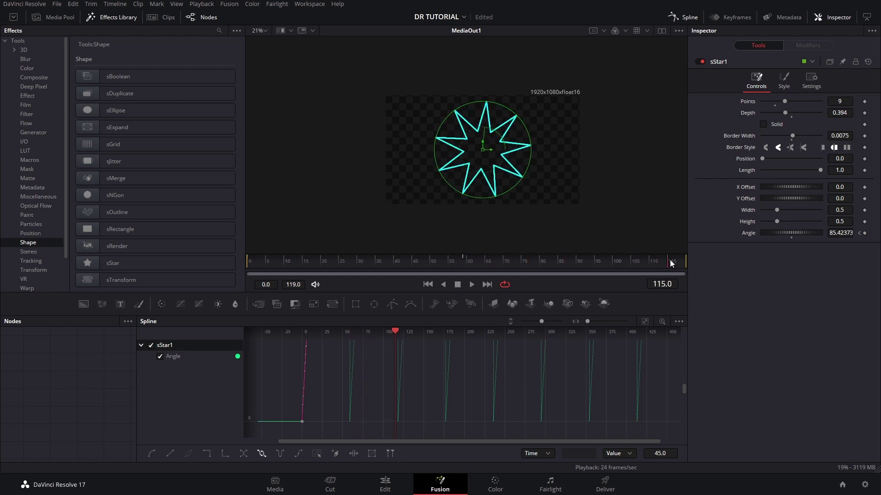
Close the spline editor and play the composition to review the looping star rotation.
{"action": "left_click", "coordinate": [690, 17]}
{"action": "key", "text": "space"}
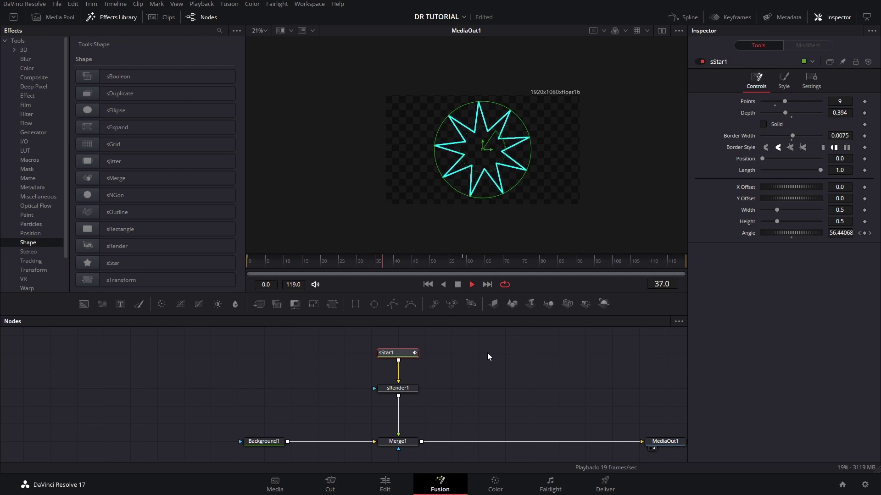
{"action": "key", "text": "space"}
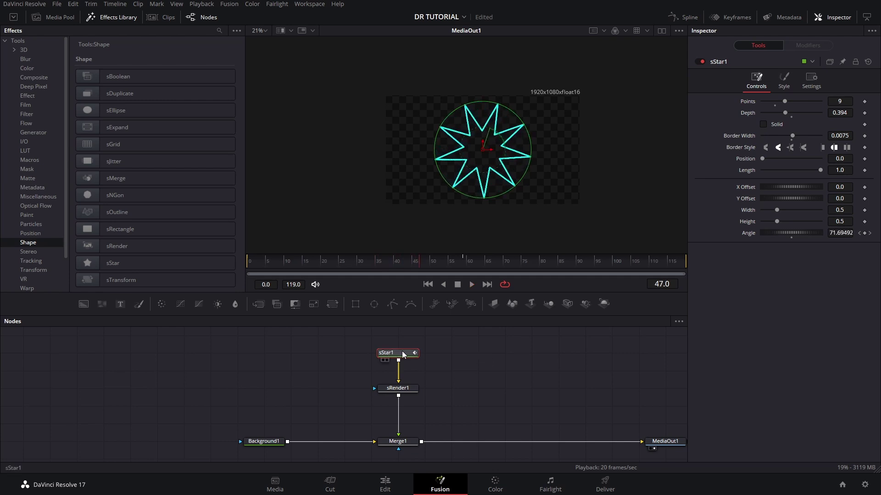
Duplicate sStar1 so the copy is merged with the original, and place the copy beside it in the node graph.
{"action": "key", "text": "ctrl+c"}
{"action": "key", "text": "ctrl+v"}
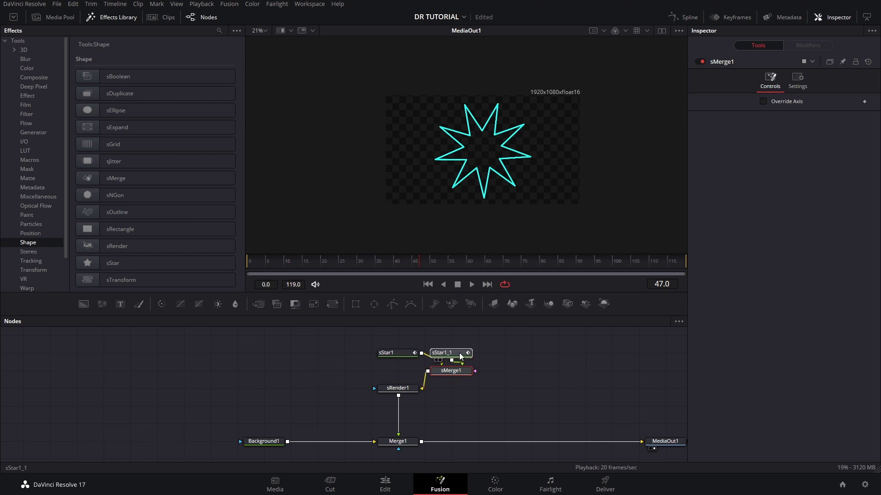
{"action": "left_click_drag", "start_coordinate": [453, 353], "coordinate": [480, 352]}
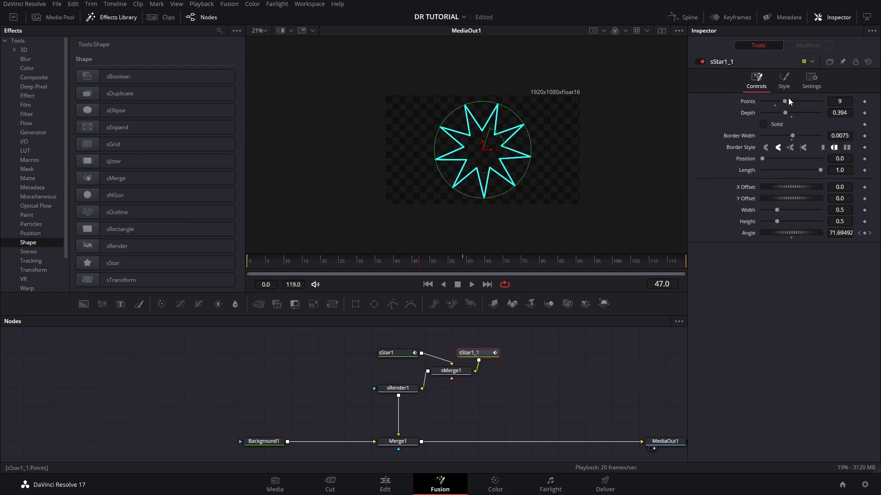
Change the duplicated star's colour to bright yellow.
{"action": "left_click", "coordinate": [788, 77]}
{"action": "left_click", "coordinate": [788, 102]}
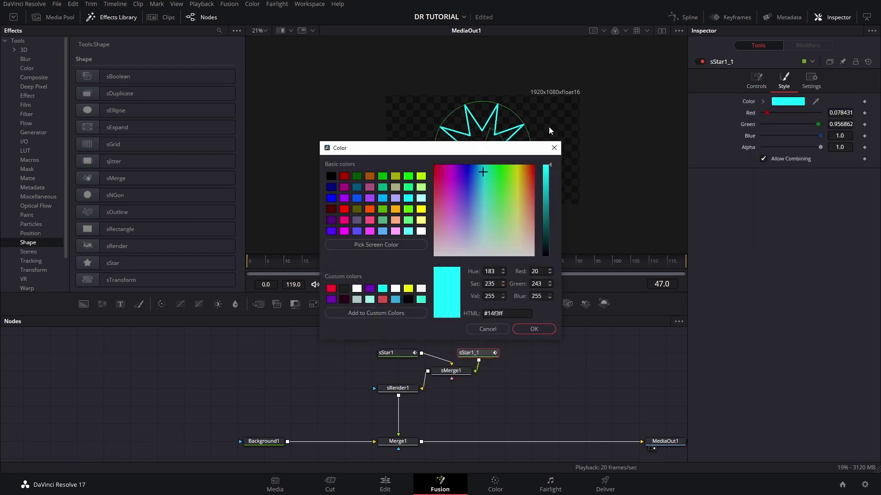
{"action": "left_click", "coordinate": [518, 169]}
{"action": "left_click", "coordinate": [535, 329]}
{"action": "left_click", "coordinate": [755, 80]}
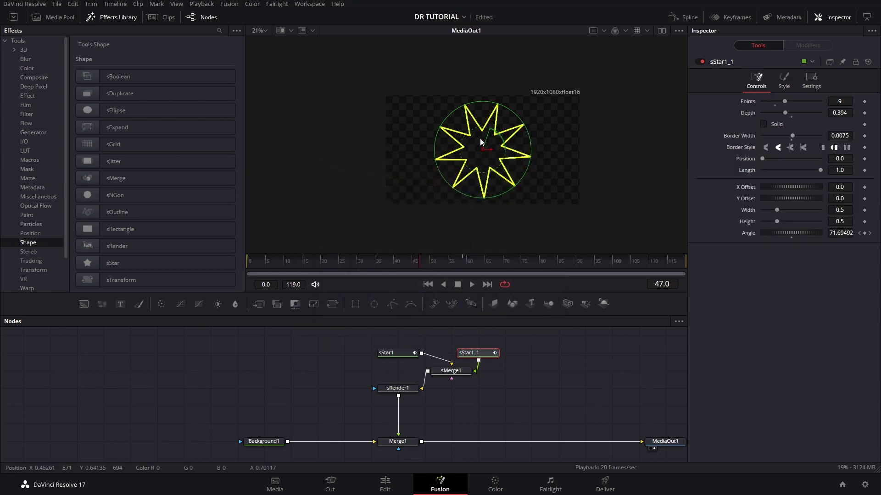
Link sStar1_1's width to its height with an expression and reduce the height to about 0.351.
{"action": "scroll", "coordinate": [481, 170], "scroll_direction": "up", "scroll_amount": 2}
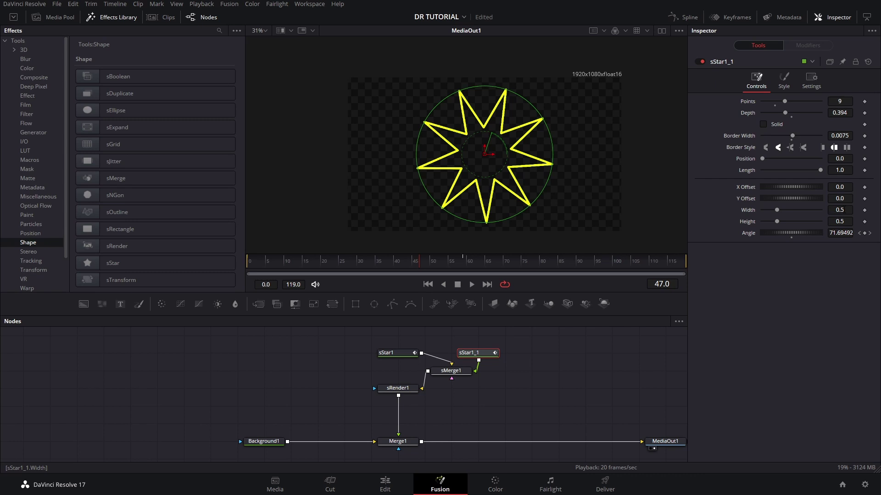
{"action": "right_click", "coordinate": [752, 211]}
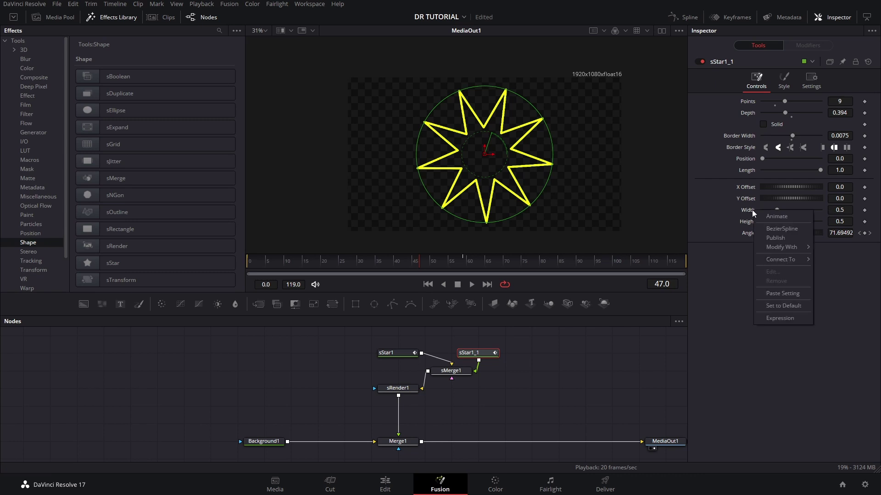
{"action": "left_click", "coordinate": [770, 317]}
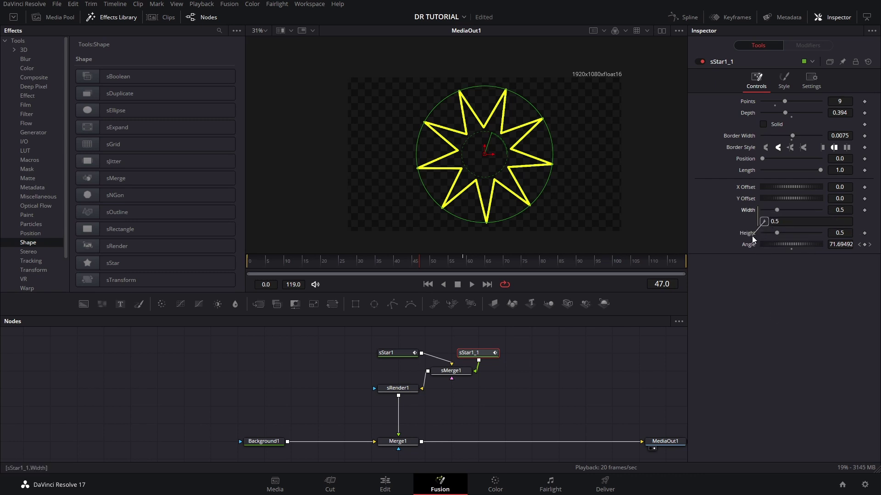
{"action": "right_click", "coordinate": [751, 211]}
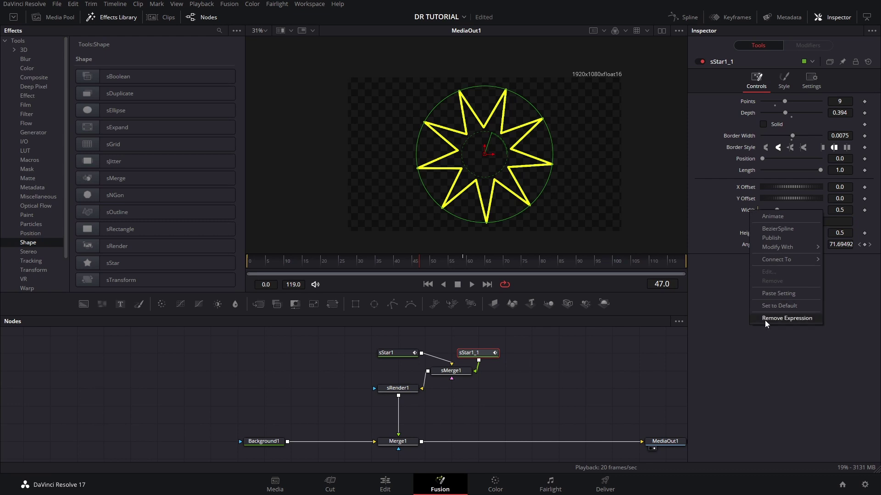
{"action": "left_click", "coordinate": [798, 319]}
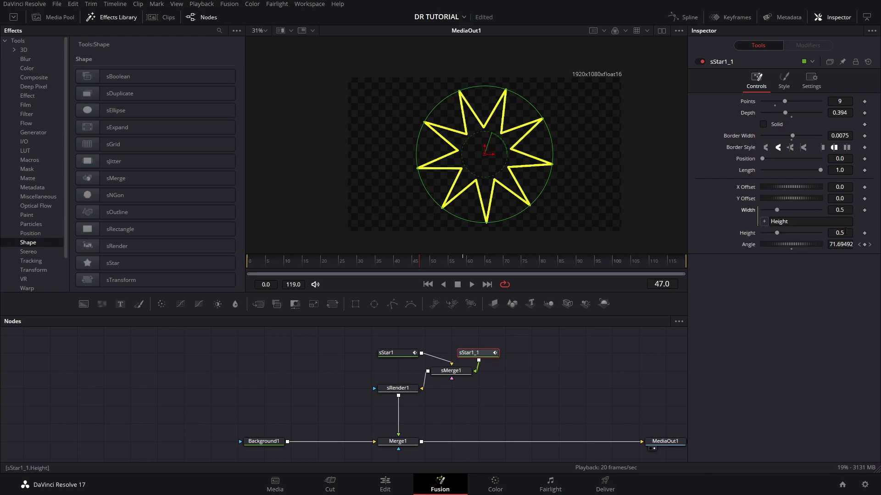
{"action": "left_click_drag", "start_coordinate": [846, 233], "coordinate": [820, 233]}
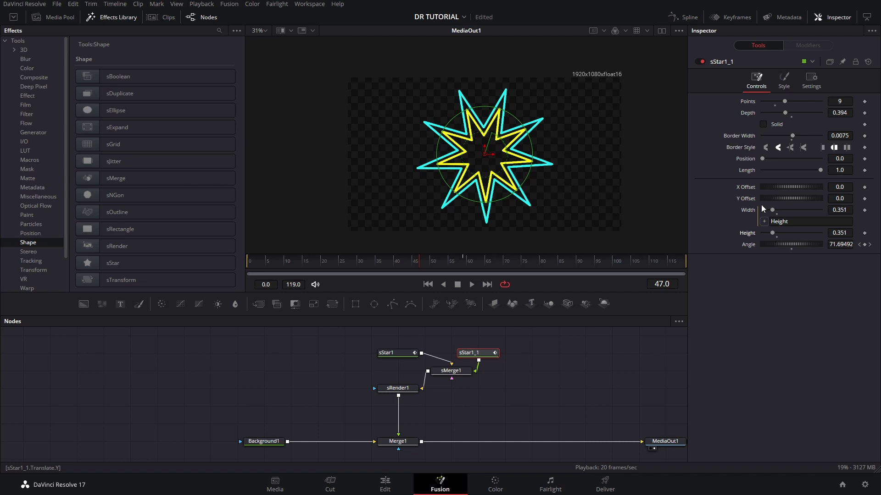
Set sStar1_1's angle keyframe at frame 59 to -45 so it rotates opposite to the cyan star.
{"action": "scroll", "coordinate": [502, 159], "scroll_direction": "down", "scroll_amount": 1}
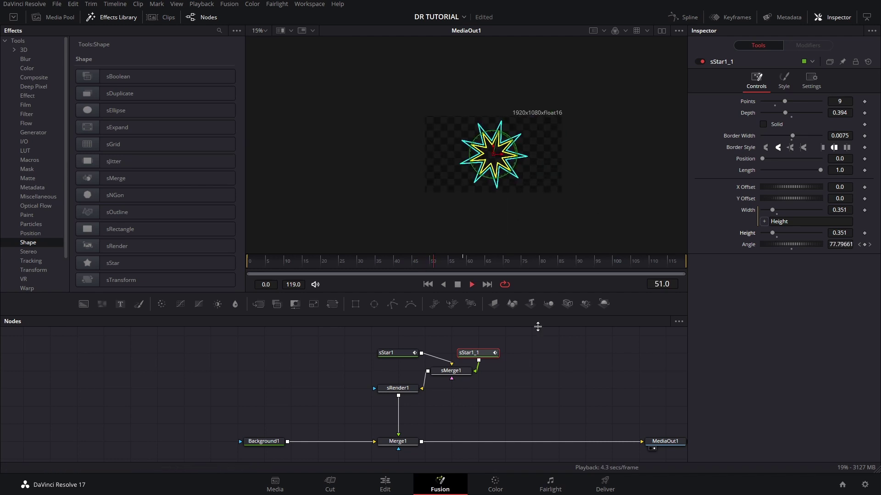
{"action": "scroll", "coordinate": [492, 163], "scroll_direction": "up", "scroll_amount": 2}
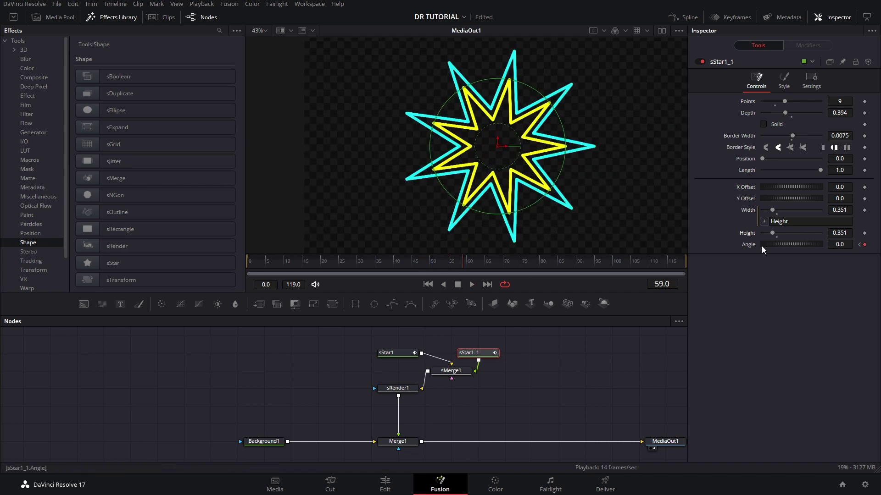
{"action": "left_click", "coordinate": [839, 244]}
{"action": "left_click", "coordinate": [815, 280]}
{"action": "left_click_drag", "start_coordinate": [276, 263], "coordinate": [247, 263]}
{"action": "left_click", "coordinate": [463, 264]}
{"action": "left_click", "coordinate": [839, 246]}
{"action": "type", "text": "-40"}
{"action": "key", "text": "Tab"}
Play the composition to review the two stars rotating in opposite directions.
{"action": "left_click", "coordinate": [428, 264]}
{"action": "key", "text": "space"}
{"action": "key", "text": "space"}
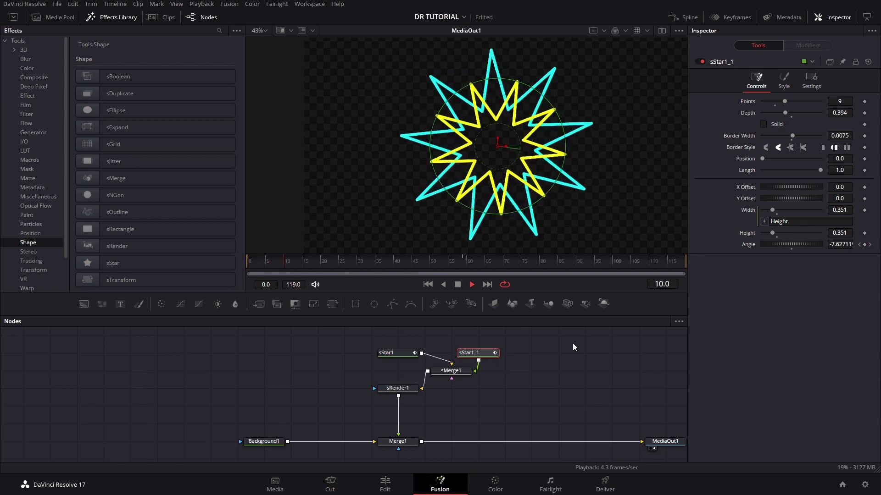
{"action": "key", "text": "space"}
Set all of sStar1_1's angle keyframes to ping-pong in the spline editor and play back the result.
{"action": "left_click", "coordinate": [683, 16]}
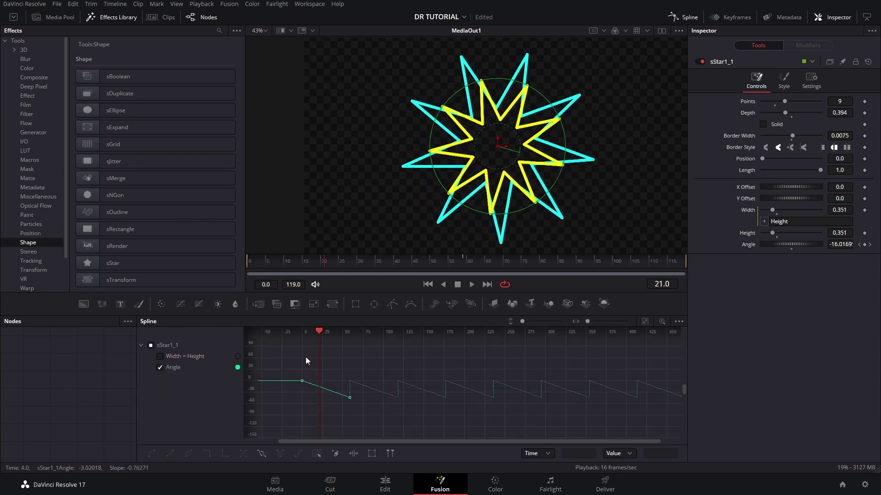
{"action": "key", "text": "ctrl+a"}
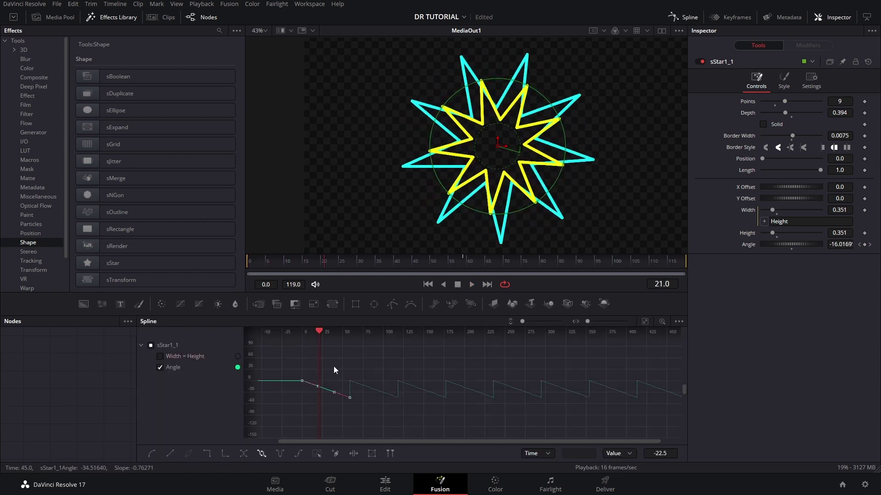
{"action": "left_click", "coordinate": [275, 452]}
{"action": "left_click", "coordinate": [278, 453]}
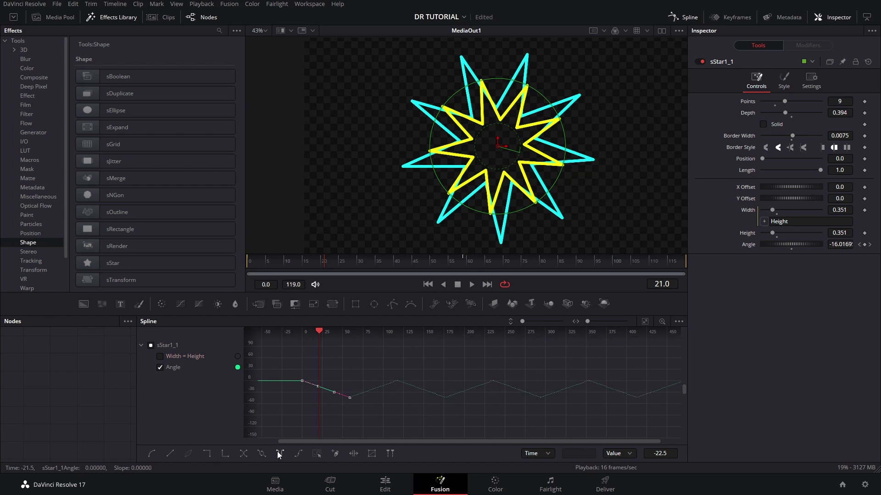
{"action": "key", "text": "space"}
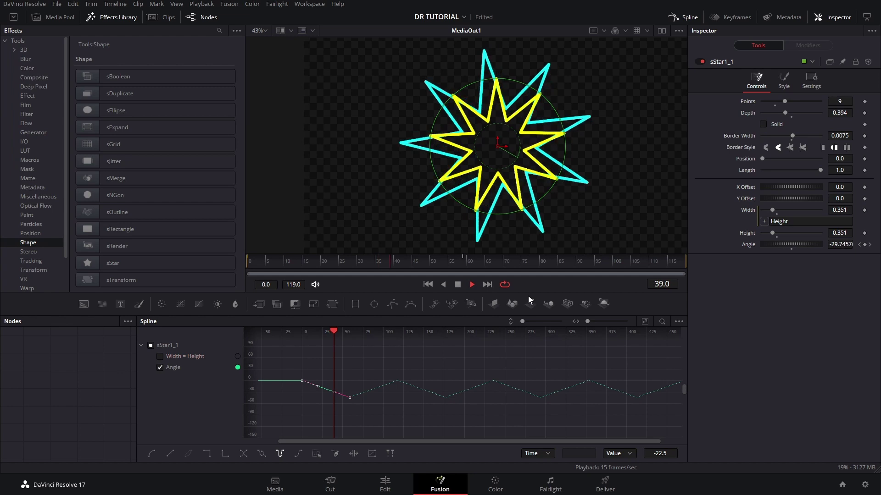
{"action": "key", "text": "space"}
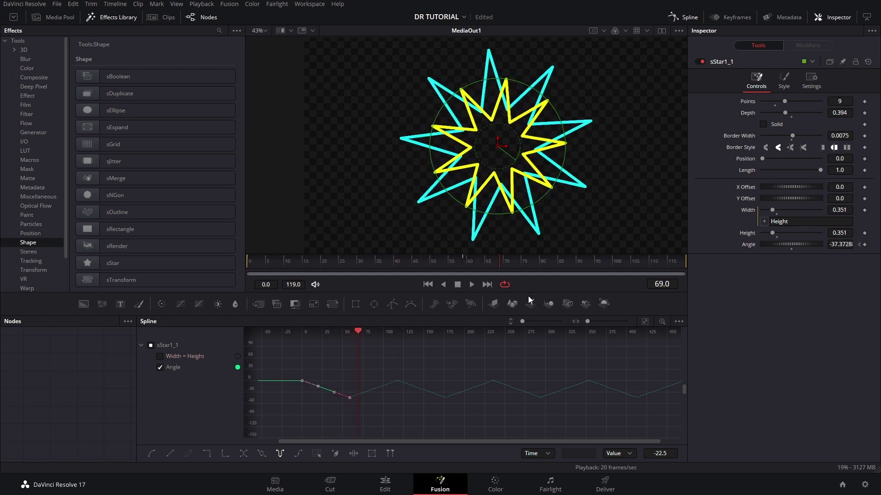
Switch sStar1's angle animation to ping-pong in the spline editor and play back both stars.
{"action": "left_click", "coordinate": [688, 17]}
{"action": "left_click", "coordinate": [412, 353]}
{"action": "left_click", "coordinate": [679, 17]}
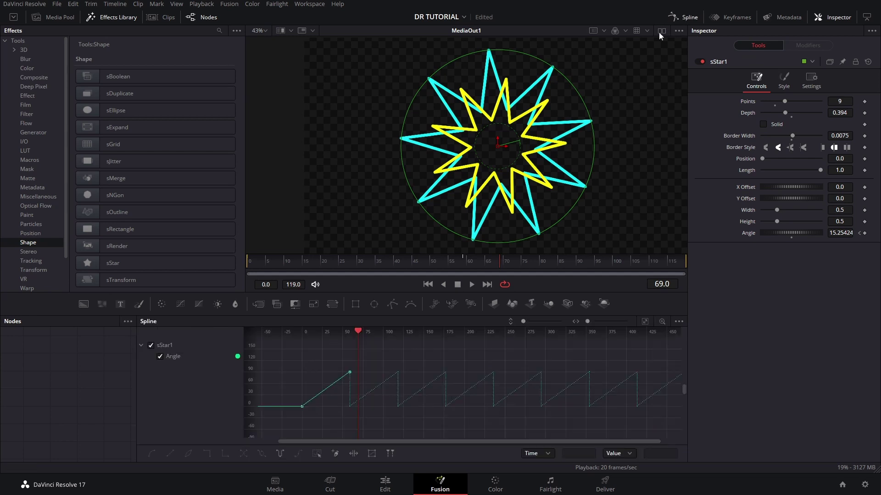
{"action": "left_click", "coordinate": [279, 453]}
{"action": "key", "text": "space"}
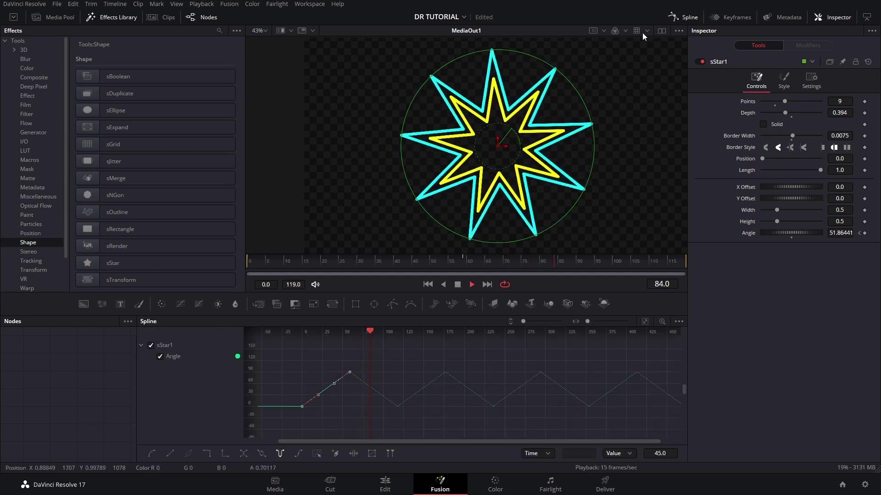
{"action": "left_click", "coordinate": [683, 17]}
{"action": "left_click", "coordinate": [579, 340]}
{"action": "key", "text": "space"}
Add a Vortex node directly after sRender1.
{"action": "scroll", "coordinate": [552, 170], "scroll_direction": "down", "scroll_amount": 5}
{"action": "scroll", "coordinate": [552, 170], "scroll_direction": "up", "scroll_amount": 3}
{"action": "left_click_drag", "start_coordinate": [532, 169], "coordinate": [474, 137]}
{"action": "scroll", "coordinate": [473, 136], "scroll_direction": "up", "scroll_amount": 1}
{"action": "scroll", "coordinate": [475, 139], "scroll_direction": "up", "scroll_amount": 2}
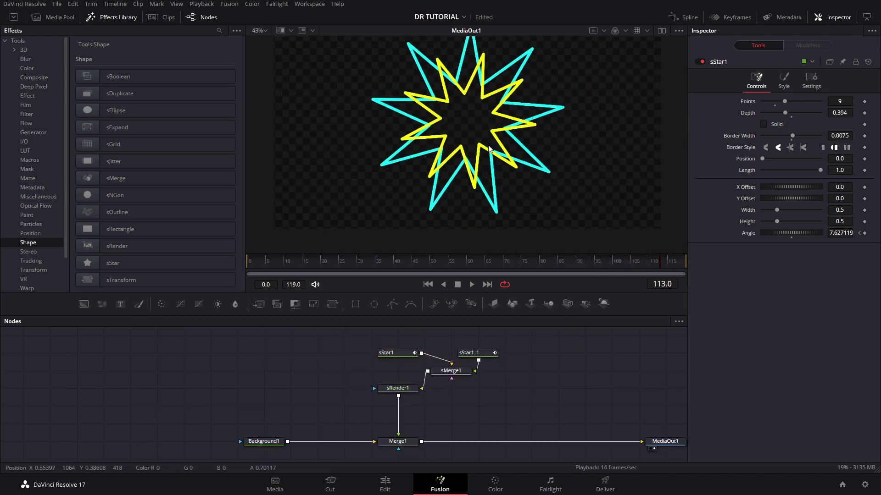
{"action": "left_click", "coordinate": [411, 389]}
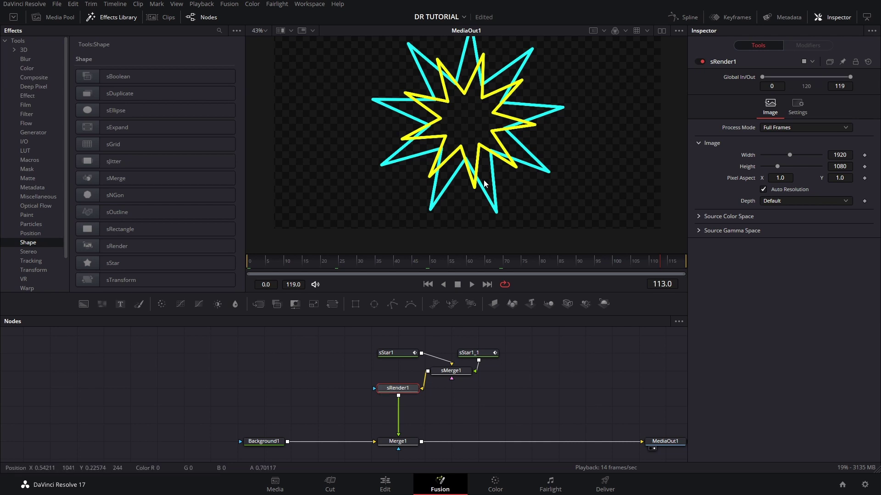
{"action": "scroll", "coordinate": [484, 184], "scroll_direction": "down", "scroll_amount": 4}
{"action": "scroll", "coordinate": [484, 184], "scroll_direction": "up", "scroll_amount": 3}
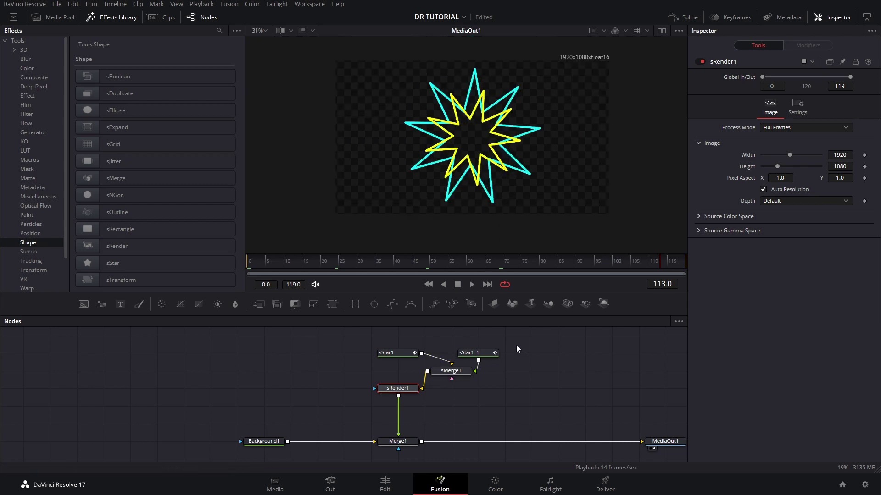
{"action": "key", "text": "shift+space"}
{"action": "type", "text": "vortex"}
{"action": "key", "text": "Return"}
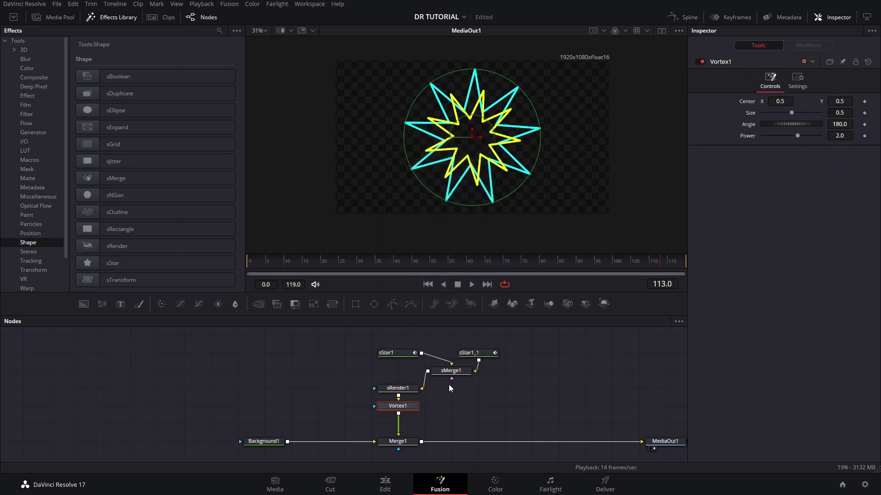
Set Vortex1's angle to about -91.3 and play back the twisted stars.
{"action": "left_click_drag", "start_coordinate": [799, 125], "coordinate": [755, 119]}
{"action": "key", "text": "space"}
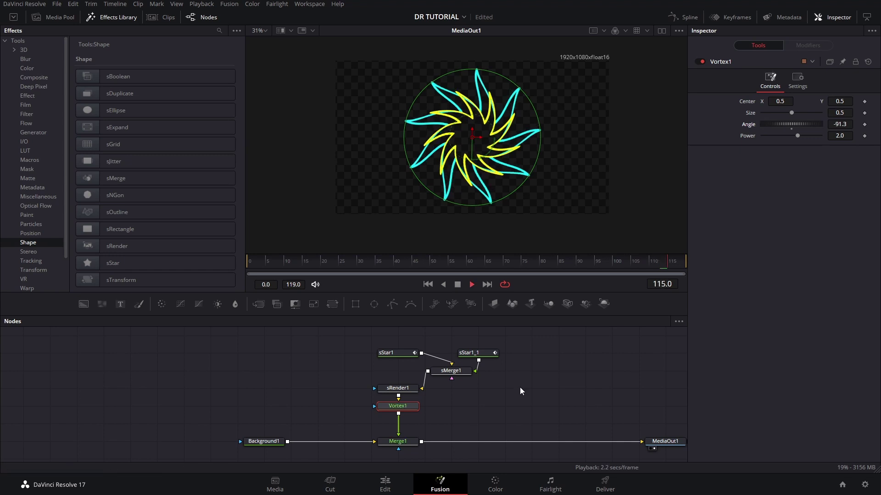
{"action": "left_click", "coordinate": [543, 391]}
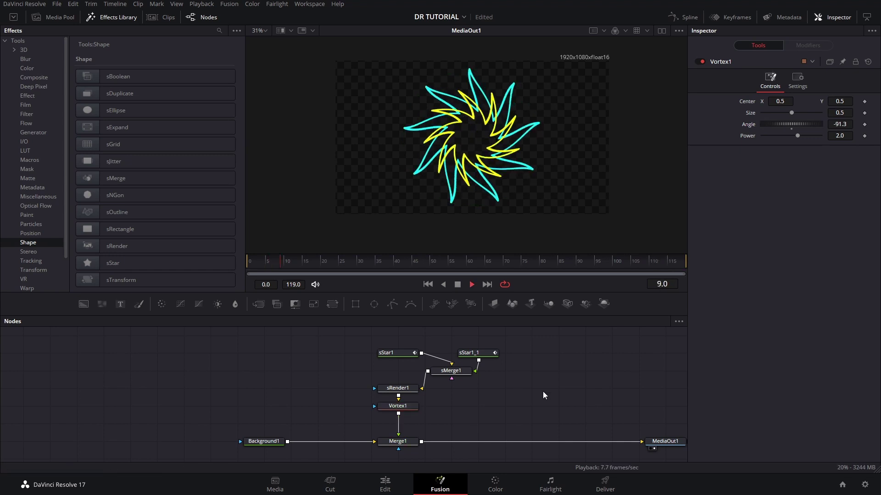
{"action": "key", "text": "space"}
Scrub back to frame 5 and move the star, sMerge1, sRender1 and Vortex1 nodes up, away from Merge1.
{"action": "left_click_drag", "start_coordinate": [302, 259], "coordinate": [267, 261]}
{"action": "left_click_drag", "start_coordinate": [532, 417], "coordinate": [363, 356]}
{"action": "left_click_drag", "start_coordinate": [409, 410], "coordinate": [409, 375]}
Add a Mirrors node after Vortex1 and set its mirror placement to Rosette.
{"action": "left_click", "coordinate": [409, 375]}
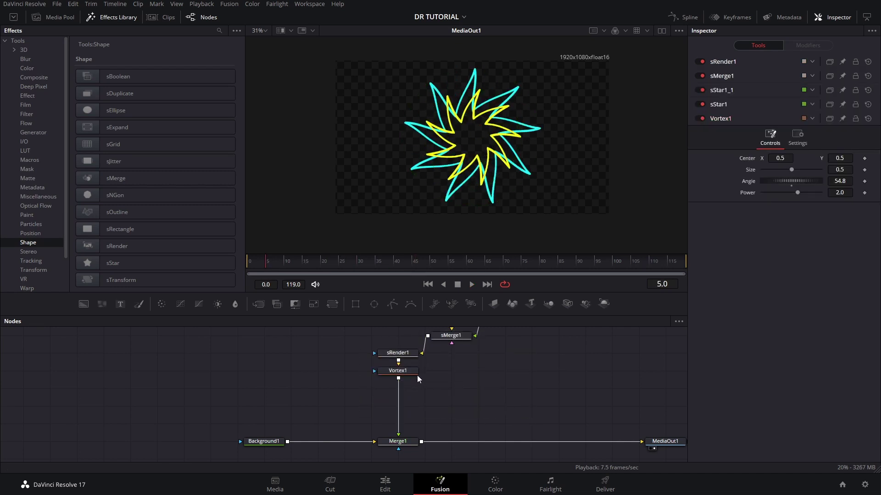
{"action": "scroll", "coordinate": [476, 211], "scroll_direction": "down", "scroll_amount": 2}
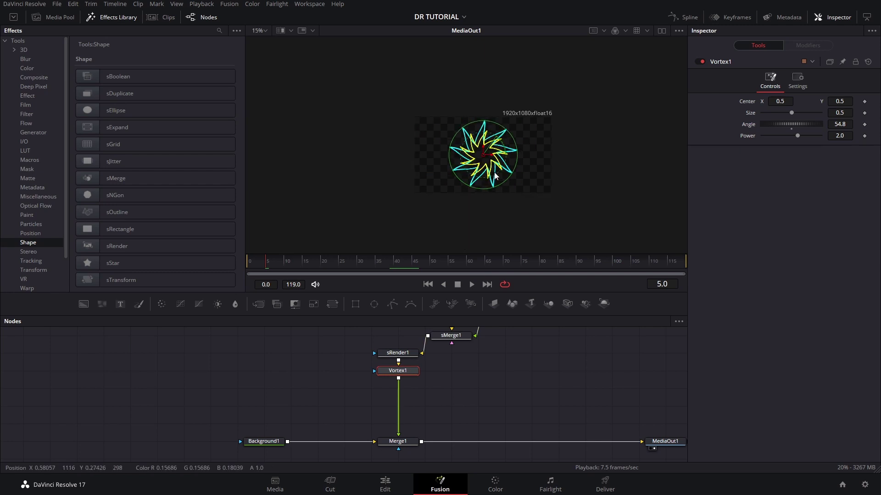
{"action": "key", "text": "shift+space"}
{"action": "type", "text": "vortmir"}
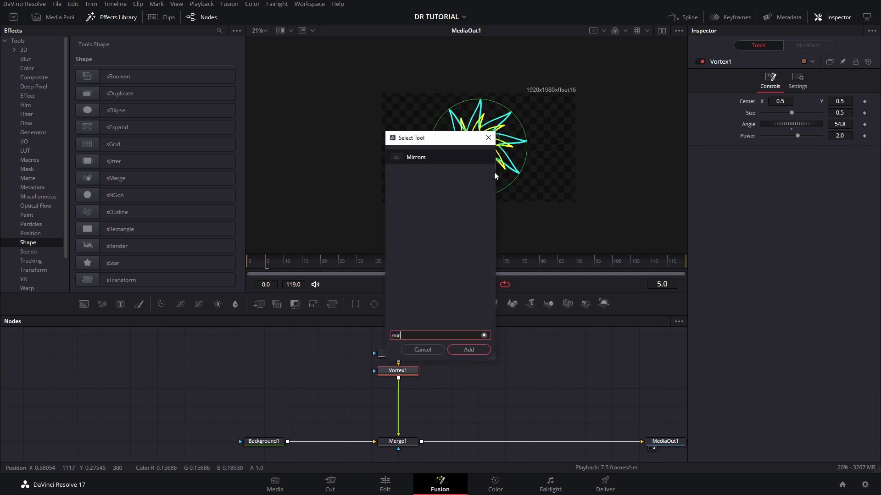
{"action": "key", "text": "Return"}
{"action": "left_click", "coordinate": [789, 102]}
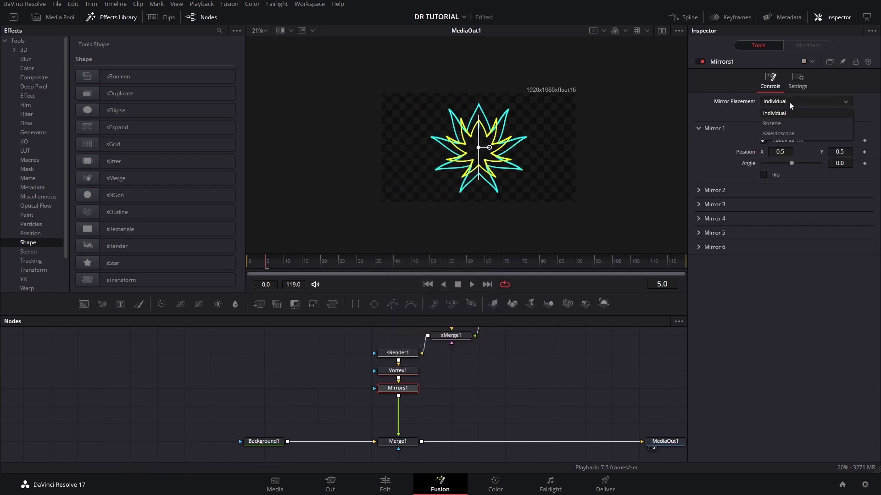
{"action": "left_click", "coordinate": [788, 124]}
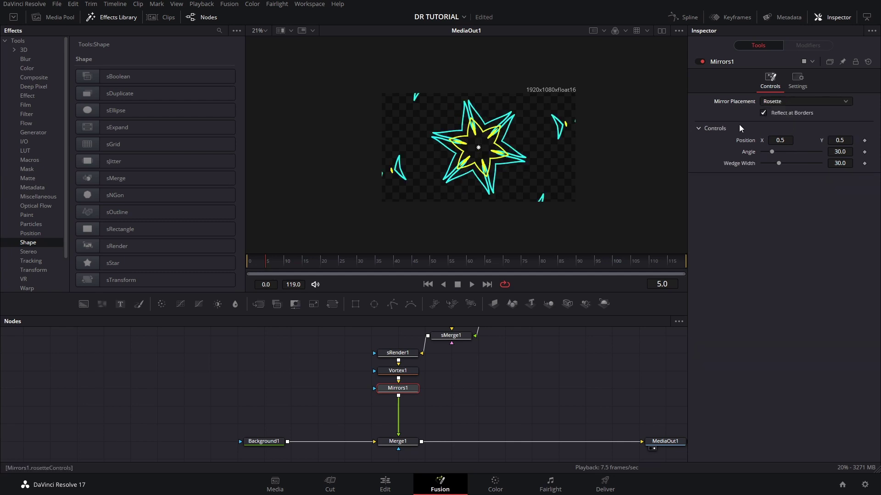
Move the Mirrors1 centre to about X 0.464, Y 0.508 during playback, and stop at frame 22.
{"action": "key", "text": "space"}
{"action": "mouse_move", "coordinate": [478, 147]}
{"action": "left_mouse_down"}
{"action": "mouse_move", "coordinate": [472, 158]}
{"action": "mouse_move", "coordinate": [471, 147]}
{"action": "left_mouse_up"}
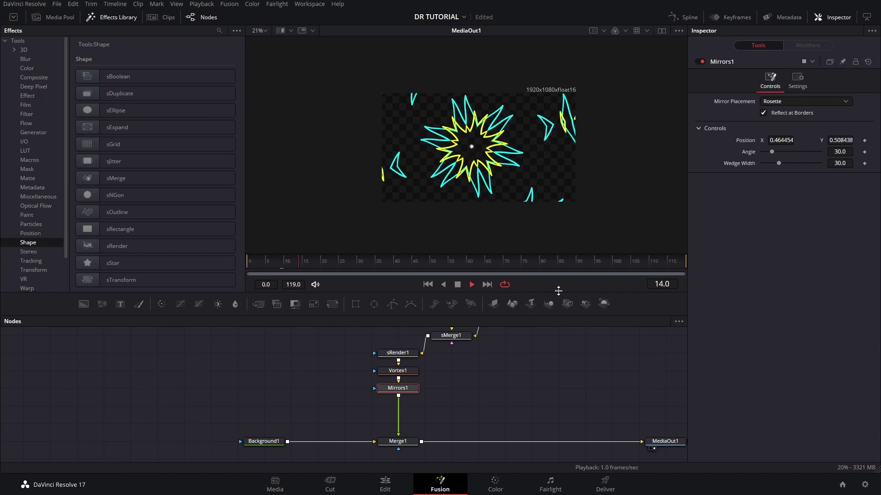
{"action": "key", "text": "space"}
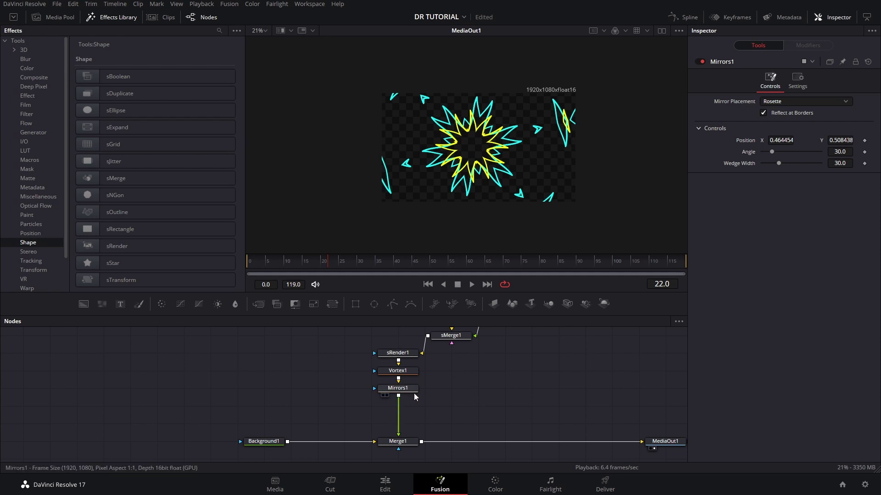
Add a second Mirrors node after Mirrors1, set its mirror placement to Kaleidoscope, and play back the pattern.
{"action": "key", "text": "shift+space"}
{"action": "type", "text": "mir"}
{"action": "key", "text": "Return"}
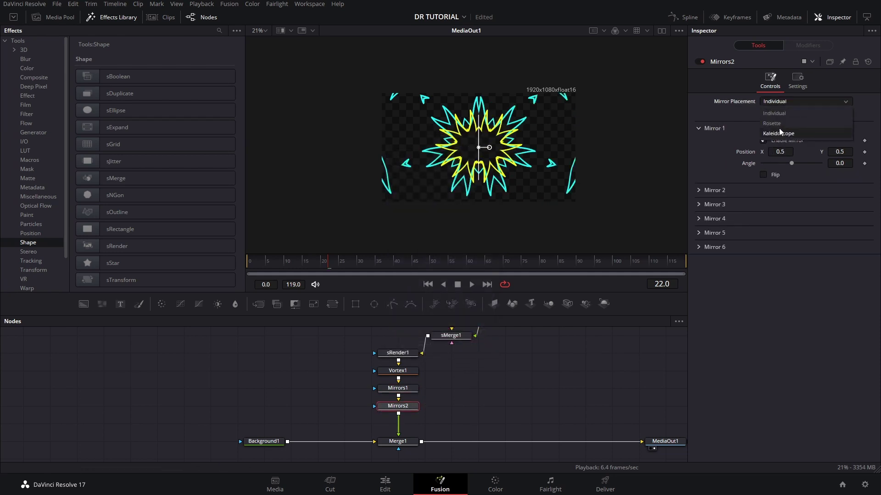
{"action": "left_click", "coordinate": [778, 128]}
{"action": "key", "text": "space"}
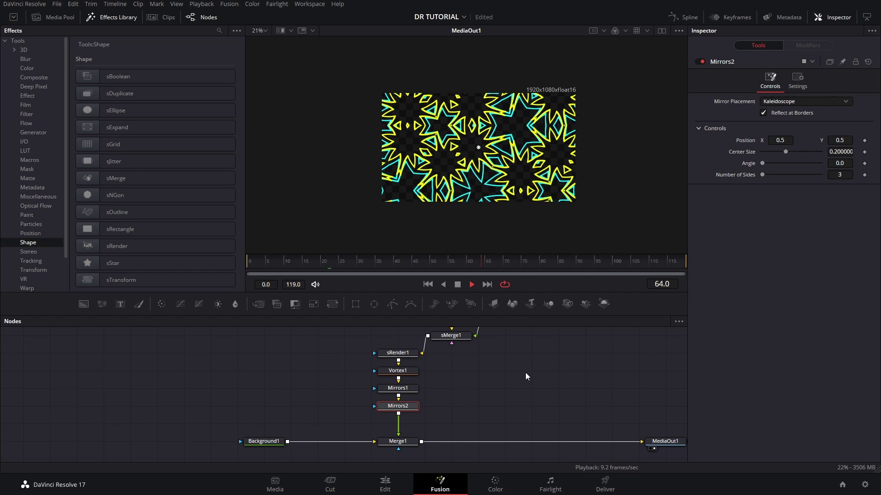
{"action": "key", "text": "space"}
Set Mirrors2's centre size to 0.0984 and angle to 22.7, move its centre to about X 0.462, Y 0.521, and preview it.
{"action": "mouse_move", "coordinate": [479, 148]}
{"action": "left_mouse_down"}
{"action": "mouse_move", "coordinate": [495, 149]}
{"action": "mouse_move", "coordinate": [484, 151]}
{"action": "left_mouse_up"}
{"action": "left_click_drag", "start_coordinate": [766, 166], "coordinate": [778, 151]}
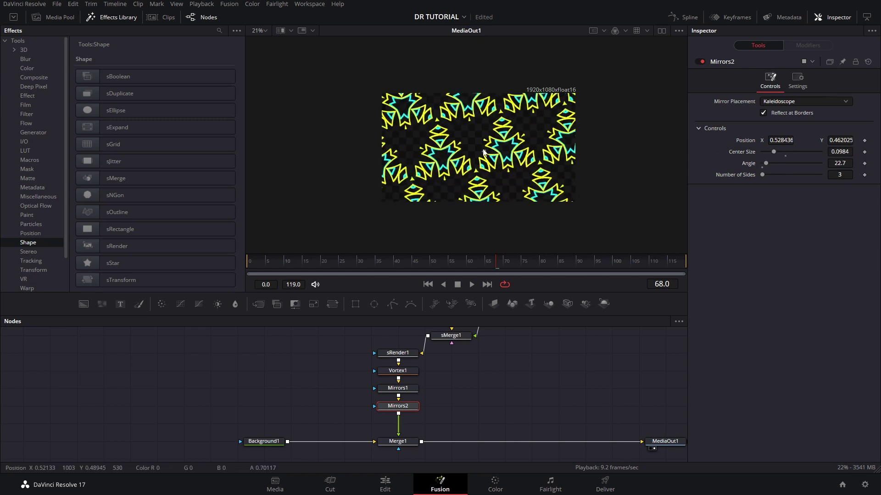
{"action": "left_click_drag", "start_coordinate": [485, 153], "coordinate": [472, 145]}
{"action": "key", "text": "space"}
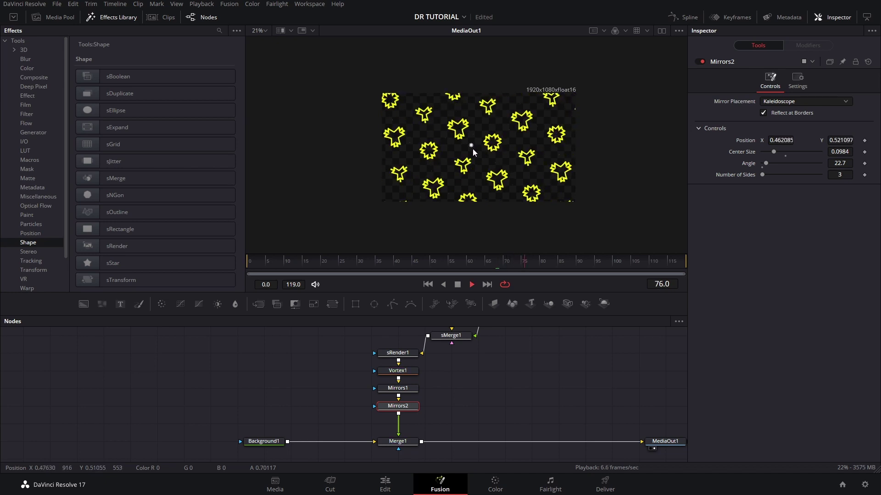
{"action": "left_click", "coordinate": [275, 261]}
{"action": "key", "text": "space"}
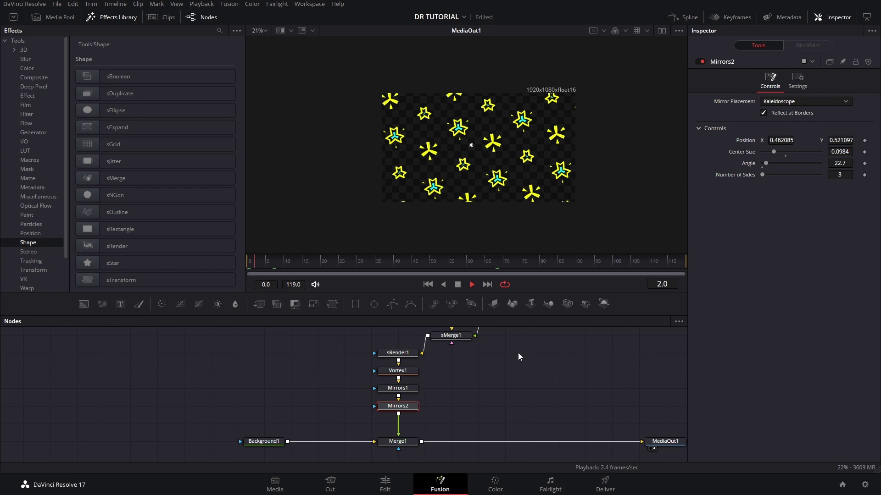
{"action": "key", "text": "space"}
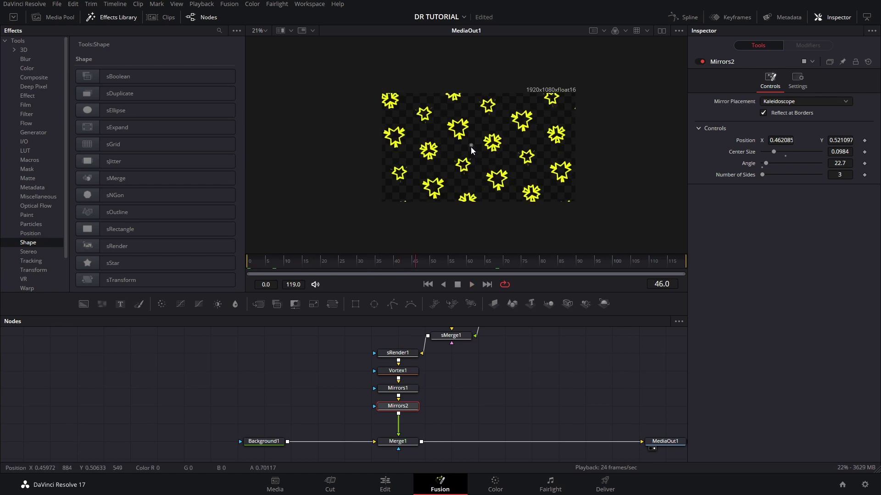
Move the Mirrors2 centre to about X 0.538, Y 0.348 and play back the kaleidoscope.
{"action": "left_click_drag", "start_coordinate": [470, 150], "coordinate": [488, 168]}
{"action": "key", "text": "space"}
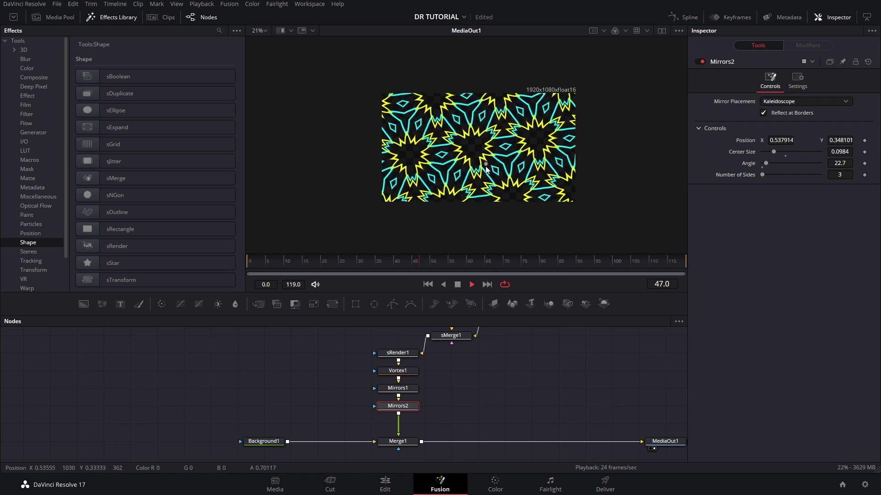
{"action": "left_click", "coordinate": [537, 368]}
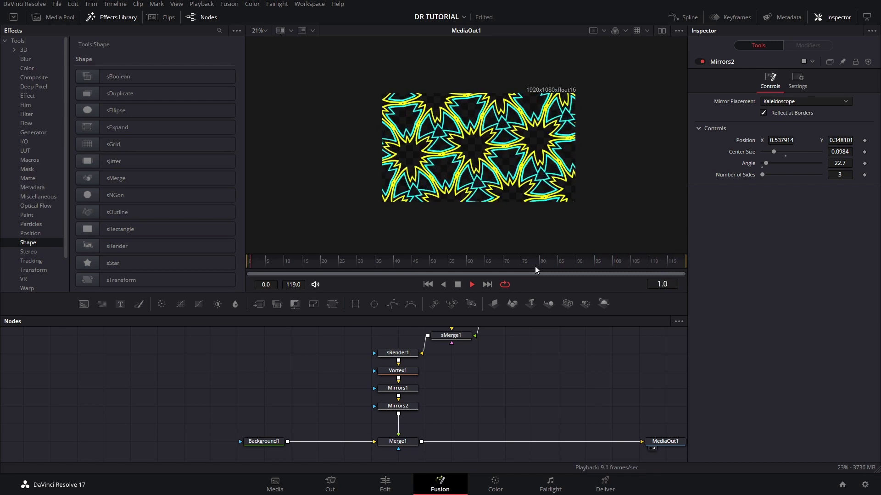
{"action": "key", "text": "space"}
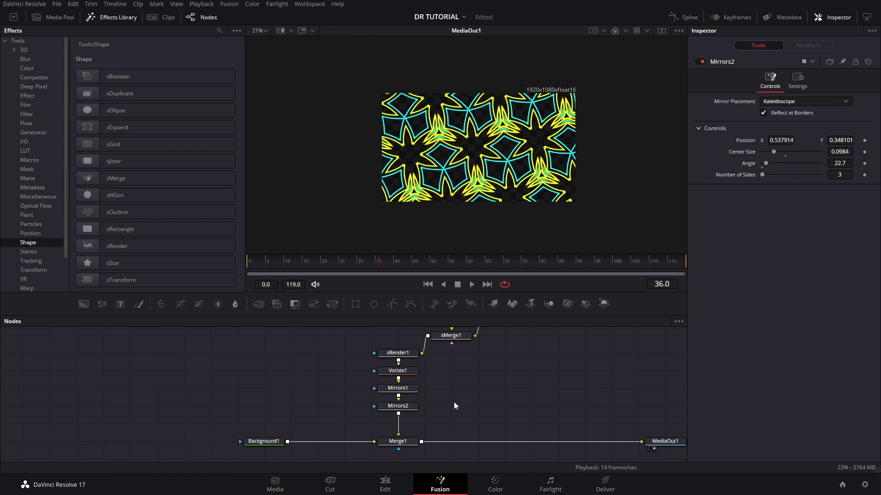
Select Vortex1 and slightly adjust its distortion with the on-screen control in the viewer.
{"action": "scroll", "coordinate": [427, 417], "scroll_direction": "up", "scroll_amount": 3}
{"action": "scroll", "coordinate": [449, 397], "scroll_direction": "down", "scroll_amount": 2}
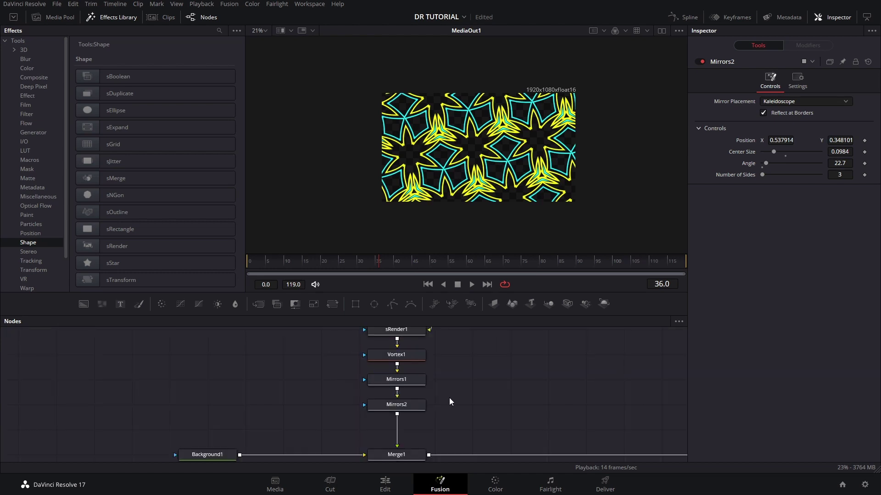
{"action": "scroll", "coordinate": [449, 398], "scroll_direction": "down", "scroll_amount": 3}
{"action": "scroll", "coordinate": [449, 398], "scroll_direction": "up", "scroll_amount": 3}
{"action": "left_click", "coordinate": [418, 383]}
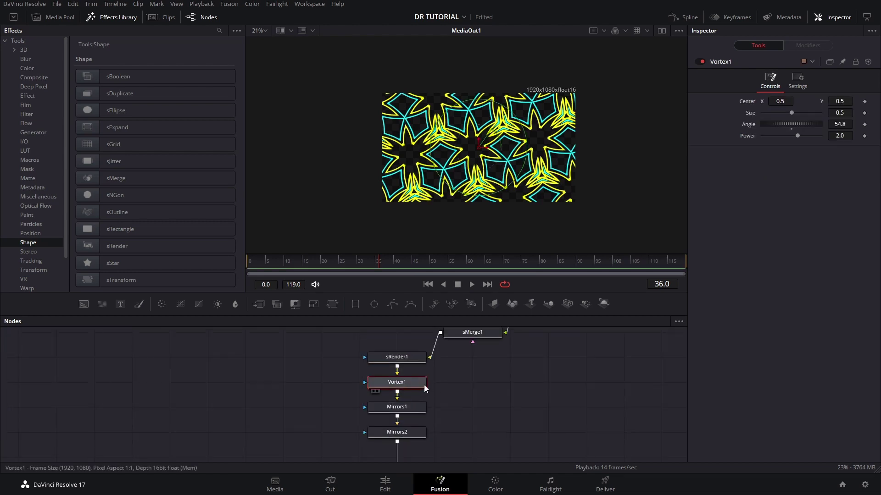
{"action": "left_click_drag", "start_coordinate": [492, 195], "coordinate": [487, 190]}
Shift Mirrors1 and Mirrors2 down and insert a Transform node between Vortex1 and Mirrors1.
{"action": "scroll", "coordinate": [459, 423], "scroll_direction": "down", "scroll_amount": 3}
{"action": "scroll", "coordinate": [460, 423], "scroll_direction": "up", "scroll_amount": 3}
{"action": "scroll", "coordinate": [488, 384], "scroll_direction": "down", "scroll_amount": 3}
{"action": "scroll", "coordinate": [488, 382], "scroll_direction": "up", "scroll_amount": 3}
{"action": "scroll", "coordinate": [419, 409], "scroll_direction": "down", "scroll_amount": 1}
{"action": "left_click_drag", "start_coordinate": [456, 380], "coordinate": [414, 427]}
{"action": "left_click", "coordinate": [413, 355]}
{"action": "key", "text": "shift+space"}
{"action": "type", "text": "trans"}
{"action": "key", "text": "Return"}
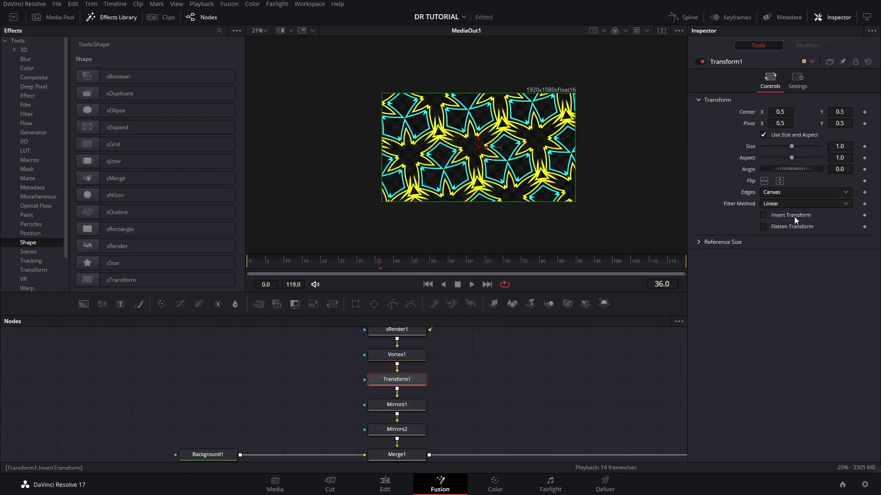
Keyframe Transform1's angle at 0 on frame 0 and 180 on frame 119.
{"action": "left_click_drag", "start_coordinate": [770, 168], "coordinate": [793, 177]}
{"action": "left_click", "coordinate": [247, 263]}
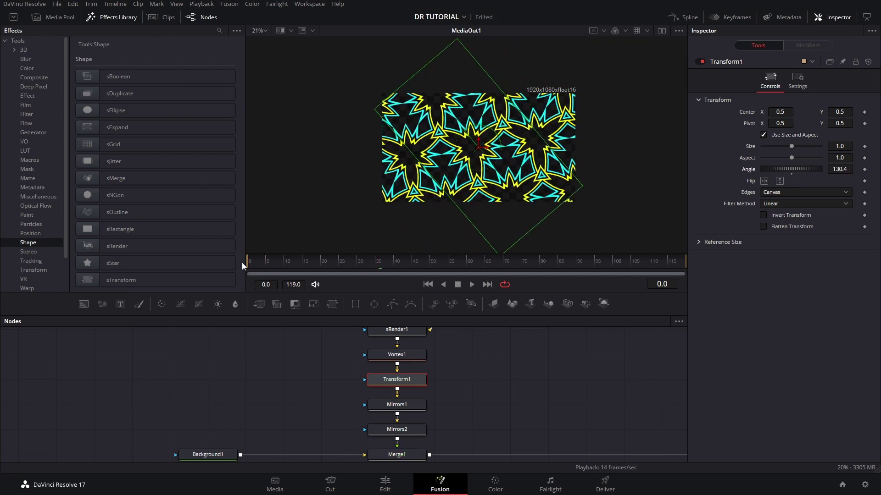
{"action": "double_click", "coordinate": [747, 167]}
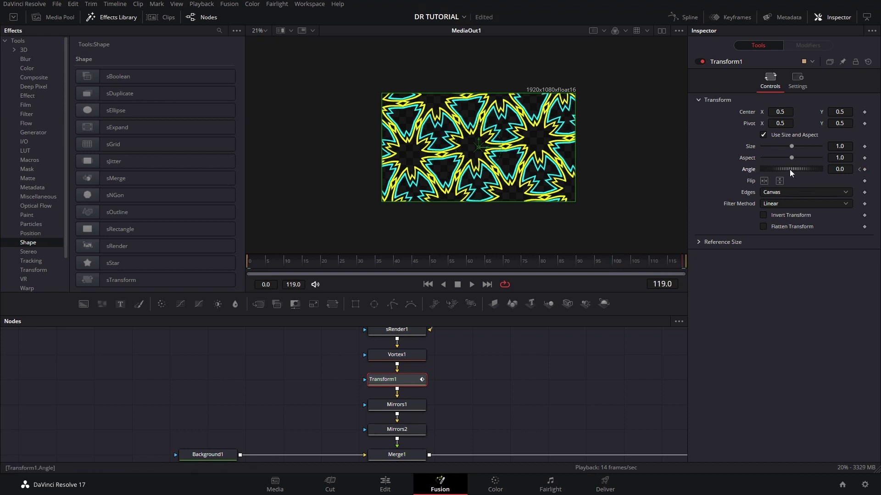
{"action": "left_click_drag", "start_coordinate": [797, 170], "coordinate": [834, 174]}
{"action": "left_click", "coordinate": [834, 172]}
{"action": "type", "text": "180"}
{"action": "key", "text": "Tab"}
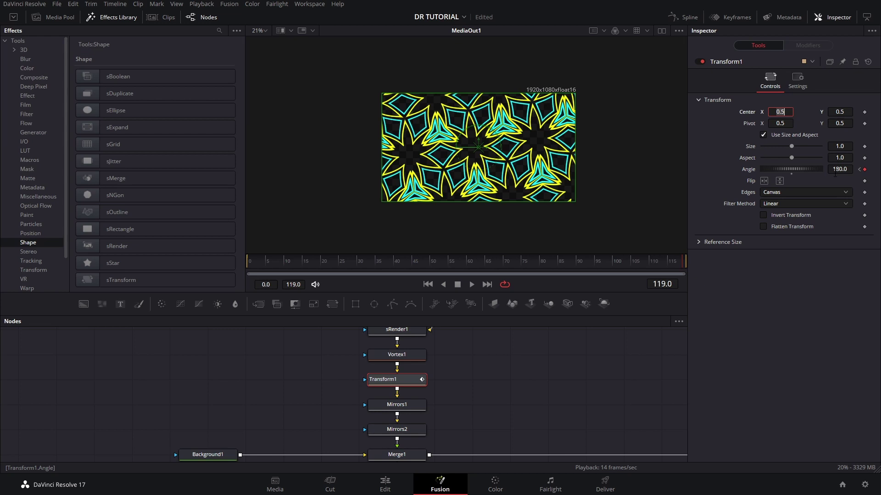
Check Transform1's angle animation at the first and last frames and play back the loop.
{"action": "left_click", "coordinate": [683, 18]}
{"action": "left_click", "coordinate": [683, 18]}
{"action": "left_click", "coordinate": [252, 268]}
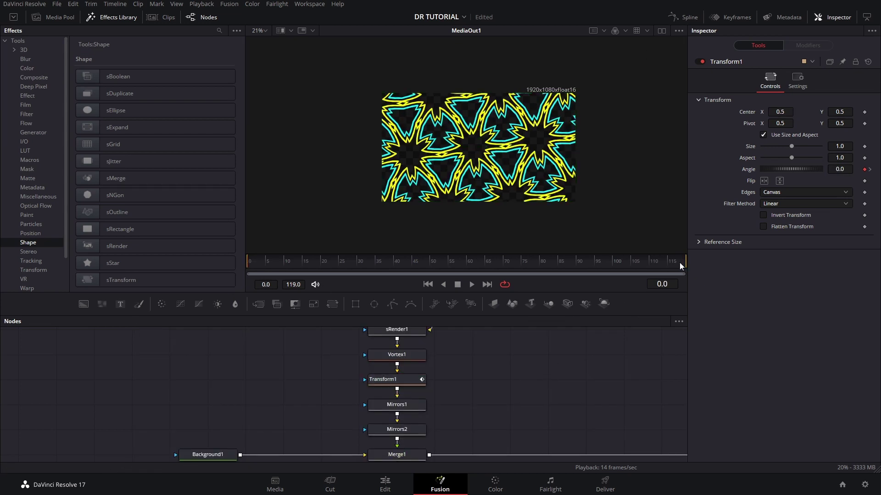
{"action": "left_click", "coordinate": [675, 260]}
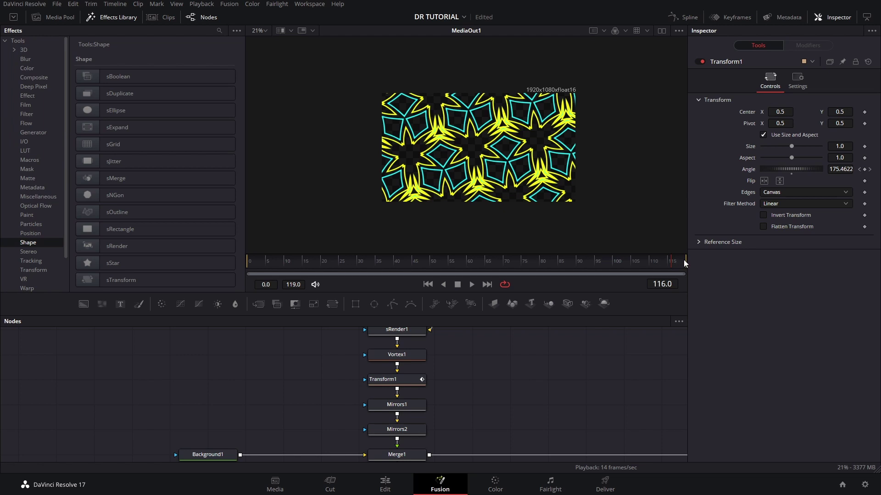
{"action": "mouse_move", "coordinate": [684, 259]}
{"action": "left_mouse_down"}
{"action": "mouse_move", "coordinate": [659, 261]}
{"action": "mouse_move", "coordinate": [689, 264]}
{"action": "left_mouse_up"}
{"action": "key", "text": "space"}
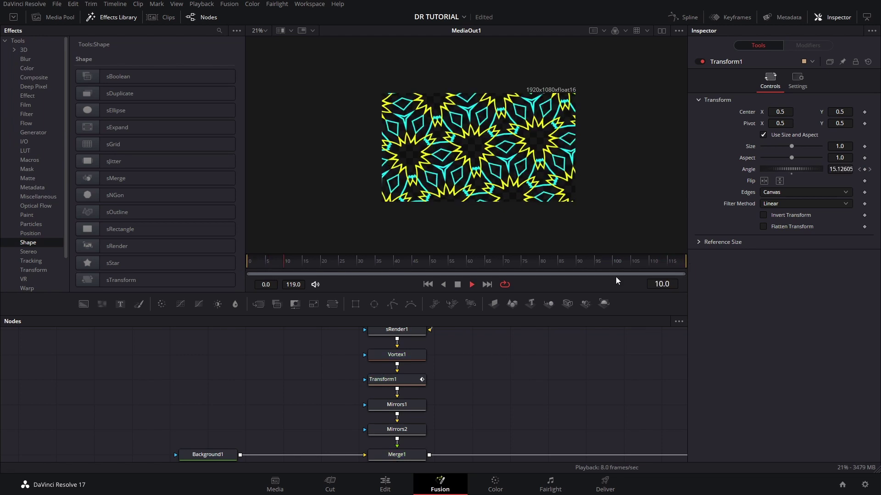
{"action": "key", "text": "space"}
Detach Transform1, close the gap between Vortex1 and the Mirrors nodes, reinsert it between Mirrors2 and Merge1, and preview the rotation.
{"action": "left_click_drag", "start_coordinate": [430, 401], "coordinate": [389, 448]}
{"action": "left_click_drag", "start_coordinate": [399, 408], "coordinate": [511, 376]}
{"action": "left_click", "coordinate": [431, 392]}
{"action": "left_click_drag", "start_coordinate": [453, 384], "coordinate": [390, 447]}
{"action": "left_click_drag", "start_coordinate": [413, 409], "coordinate": [415, 385]}
{"action": "left_click", "coordinate": [512, 382]}
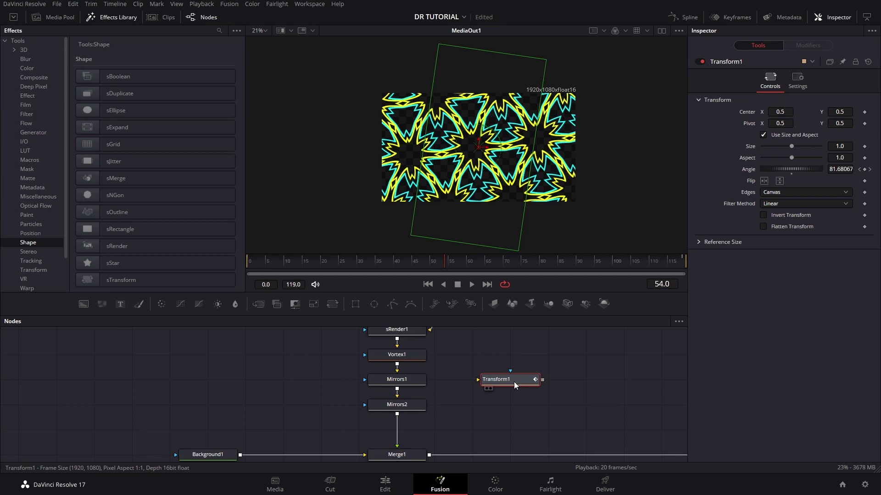
{"action": "left_click_drag", "start_coordinate": [512, 381], "coordinate": [396, 429]}
{"action": "key", "text": "space"}
{"action": "key", "text": "space"}
Set Transform1's edges to Wrap and play back the rotating pattern.
{"action": "left_click", "coordinate": [772, 193]}
{"action": "left_click", "coordinate": [777, 213]}
{"action": "left_click", "coordinate": [555, 378]}
{"action": "key", "text": "space"}
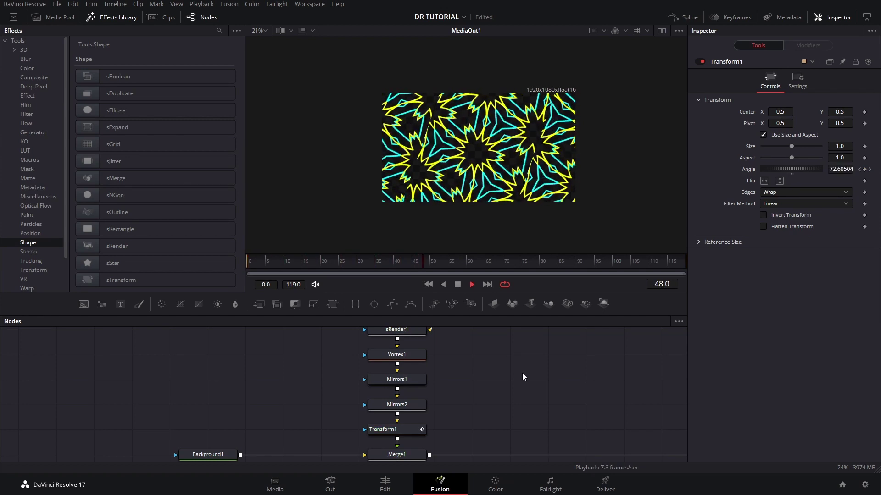
{"action": "key", "text": "space"}
Move the star nodes and sMerge1 up and insert an sDuplicate node between sMerge1 and sRender1.
{"action": "scroll", "coordinate": [434, 412], "scroll_direction": "down", "scroll_amount": 4}
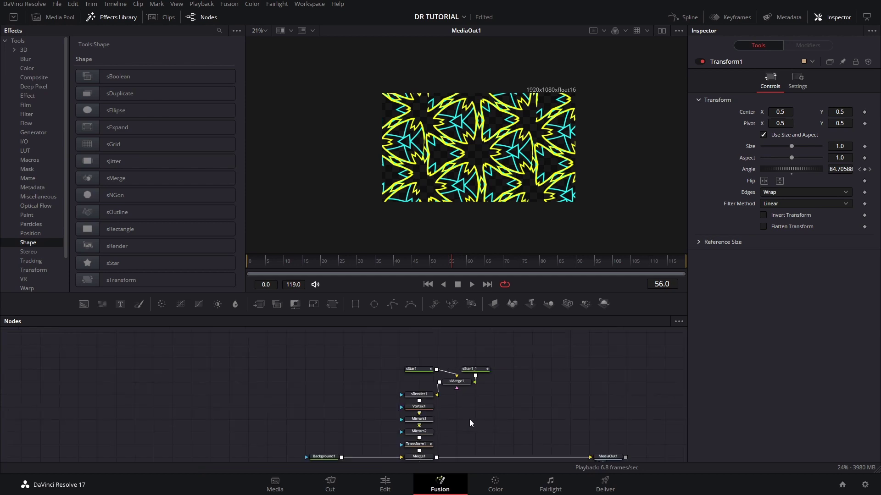
{"action": "scroll", "coordinate": [464, 394], "scroll_direction": "up", "scroll_amount": 4}
{"action": "left_click", "coordinate": [444, 372]}
{"action": "left_click_drag", "start_coordinate": [538, 380], "coordinate": [373, 344]}
{"action": "left_click_drag", "start_coordinate": [441, 370], "coordinate": [442, 346]}
{"action": "left_click", "coordinate": [451, 348]}
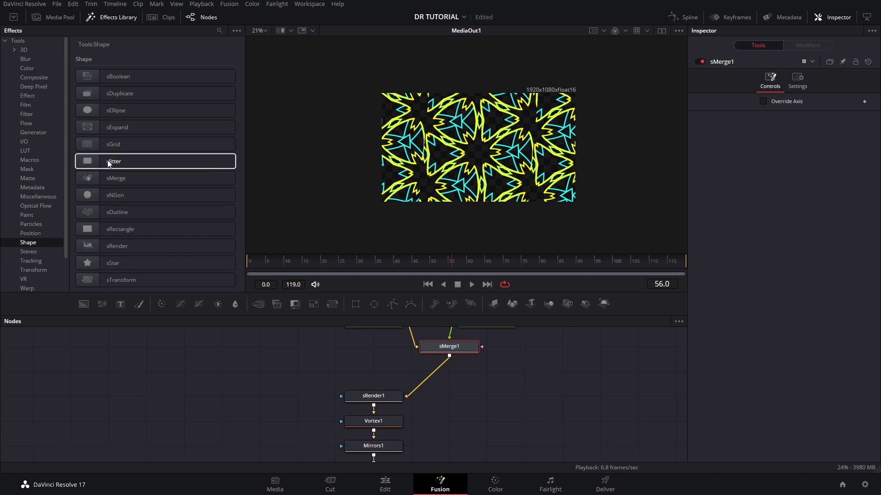
{"action": "left_click_drag", "start_coordinate": [111, 93], "coordinate": [431, 373]}
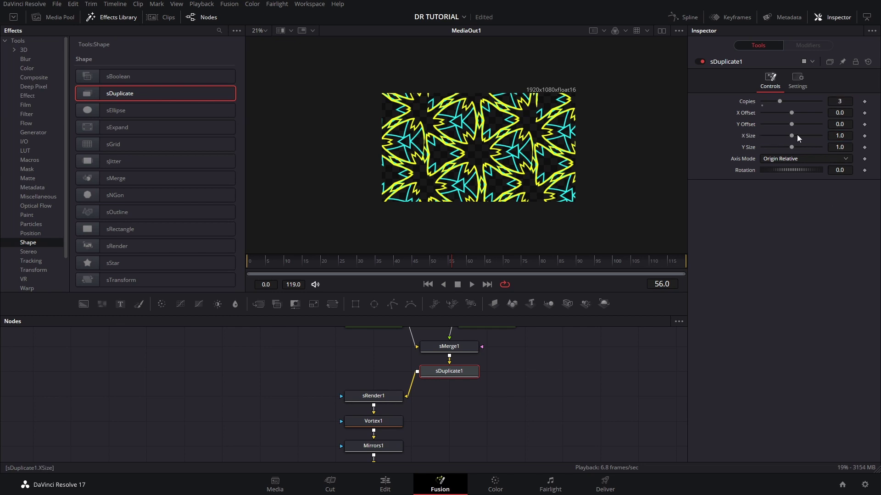
Set sDuplicate1 to 3 copies with X Size 0.59 and Y Size 0.72, and play back the result.
{"action": "mouse_move", "coordinate": [794, 133]}
{"action": "left_mouse_down"}
{"action": "mouse_move", "coordinate": [785, 148]}
{"action": "mouse_move", "coordinate": [779, 139]}
{"action": "mouse_move", "coordinate": [780, 147]}
{"action": "mouse_move", "coordinate": [793, 147]}
{"action": "mouse_move", "coordinate": [784, 147]}
{"action": "left_mouse_up"}
{"action": "key", "text": "space"}
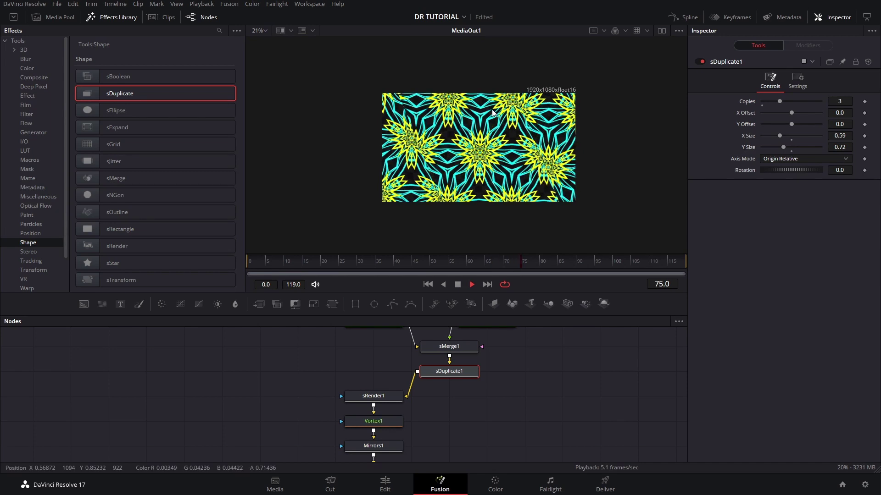
{"action": "key", "text": "space"}
Return to frame 0, move Background1 further from Merge1, and set its alpha to 0.
{"action": "left_click", "coordinate": [248, 263]}
{"action": "left_click_drag", "start_coordinate": [241, 458], "coordinate": [385, 374]}
{"action": "left_click_drag", "start_coordinate": [338, 436], "coordinate": [263, 437]}
{"action": "left_click", "coordinate": [263, 436]}
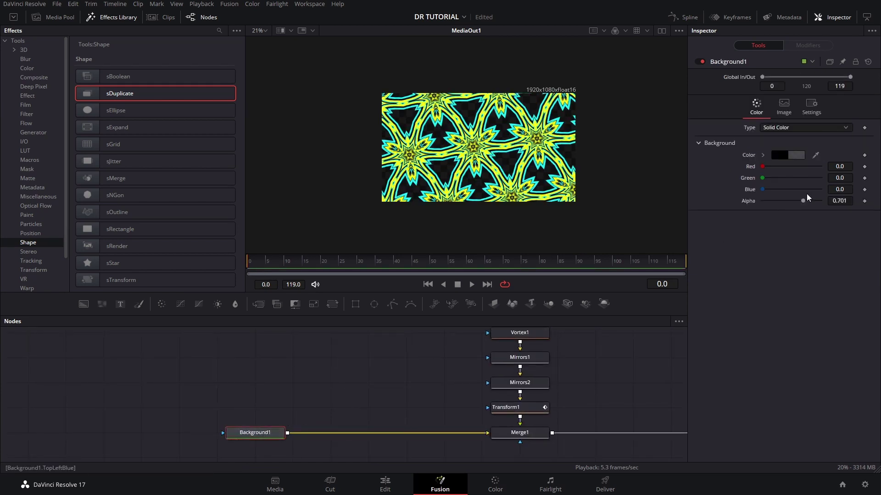
{"action": "left_click_drag", "start_coordinate": [803, 200], "coordinate": [708, 202]}
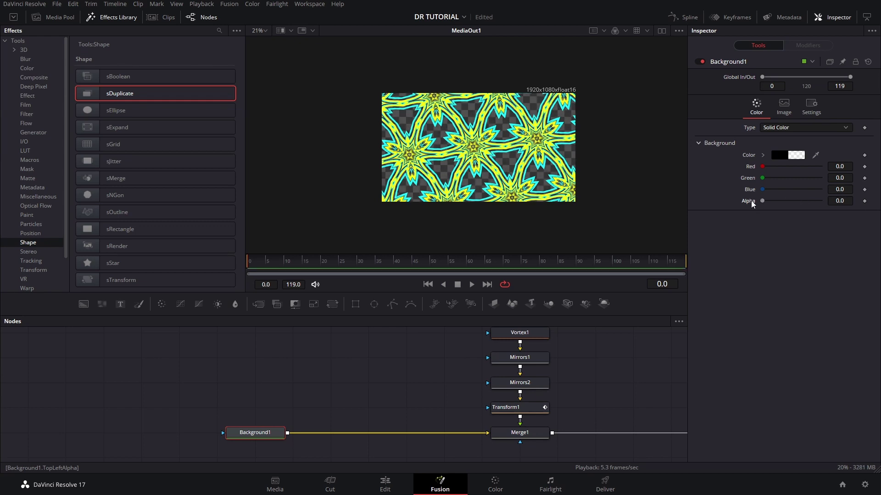
Add a second Background node merged over Background1 ahead of Merge1, and arrange it above its merge node.
{"action": "left_click", "coordinate": [84, 305]}
{"action": "left_click_drag", "start_coordinate": [334, 437], "coordinate": [371, 407]}
{"action": "left_click_drag", "start_coordinate": [279, 437], "coordinate": [393, 338]}
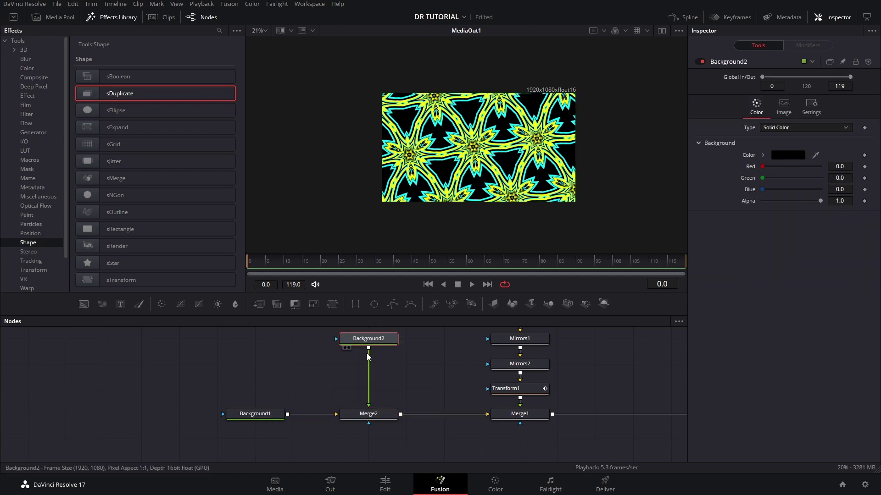
Set Background2's type to Gradient and its gradient type to Radial.
{"action": "left_click", "coordinate": [784, 128]}
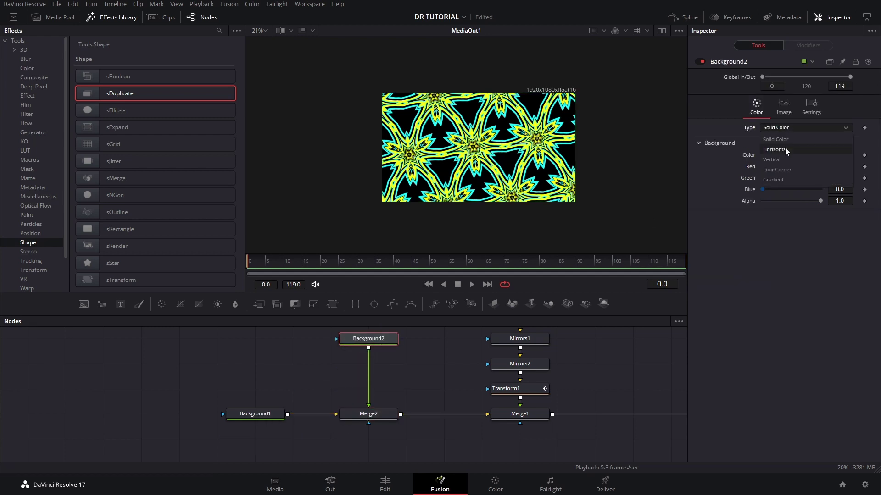
{"action": "left_click", "coordinate": [780, 178]}
{"action": "left_click", "coordinate": [783, 156]}
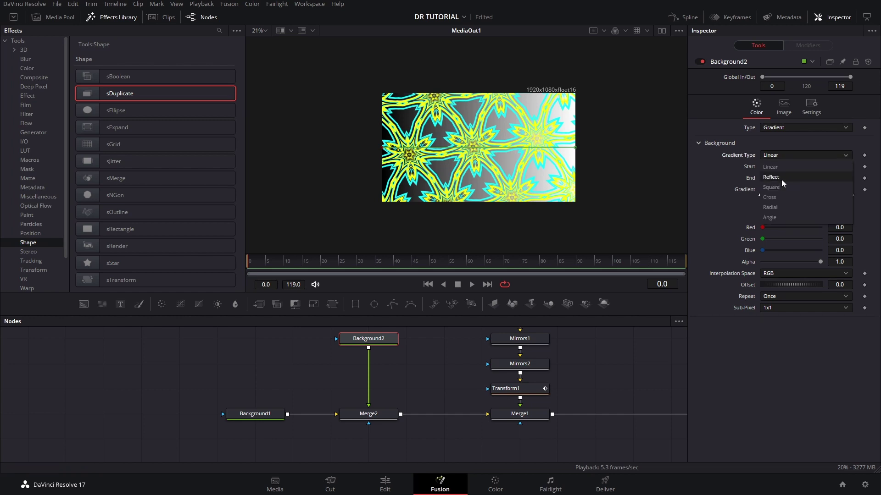
{"action": "left_click", "coordinate": [770, 209]}
Add a red colour stop at about 0.204 on Background2's gradient.
{"action": "left_click", "coordinate": [779, 194]}
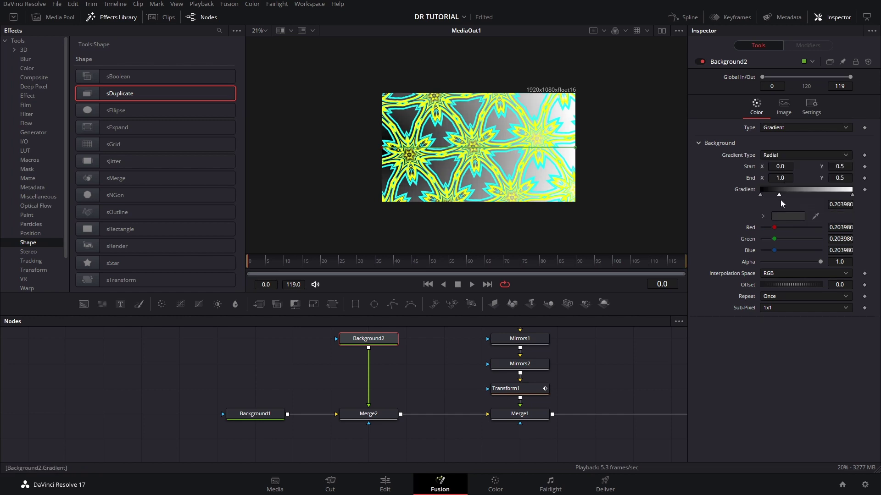
{"action": "left_click", "coordinate": [783, 219]}
{"action": "left_click", "coordinate": [505, 175]}
{"action": "left_click", "coordinate": [382, 300]}
{"action": "left_click", "coordinate": [534, 329]}
Set the first colour stop of Background2's gradient to purple #720cba.
{"action": "left_click", "coordinate": [760, 194]}
{"action": "left_click", "coordinate": [783, 215]}
{"action": "left_click", "coordinate": [331, 299]}
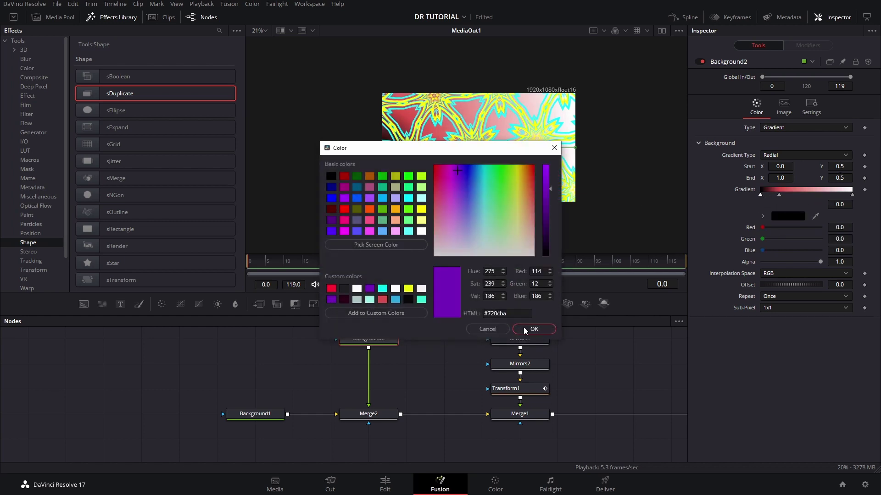
{"action": "left_click", "coordinate": [534, 329]}
Add a bright yellow colour stop at about 0.498 on Background2's gradient.
{"action": "left_click", "coordinate": [806, 189]}
{"action": "left_click", "coordinate": [787, 216]}
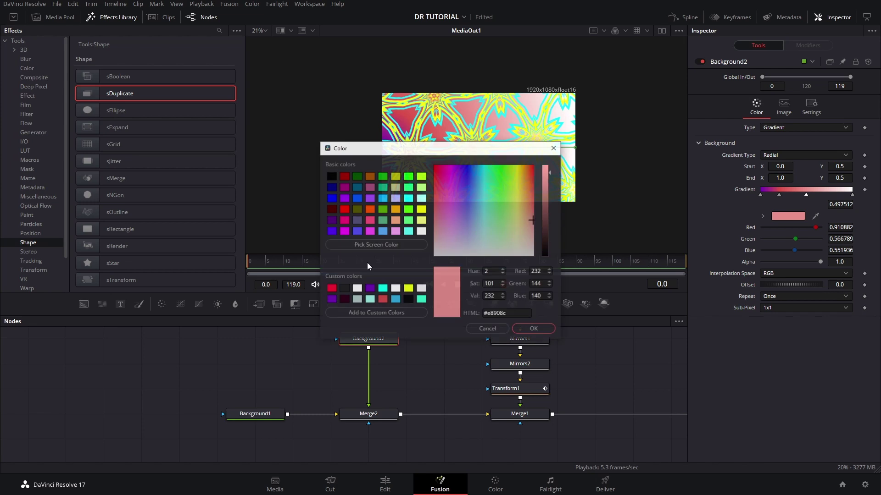
{"action": "left_click", "coordinate": [409, 288]}
{"action": "left_click", "coordinate": [533, 328]}
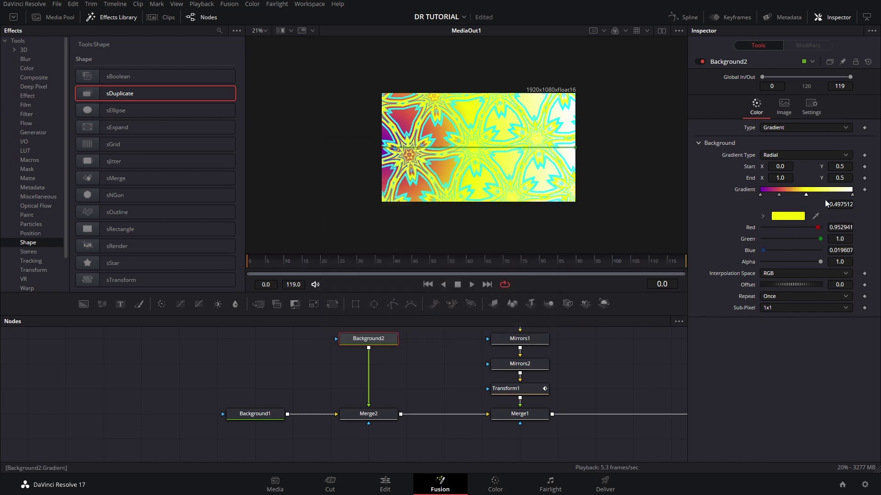
Move the start point of Background2's radial gradient near the frame centre, at about X 0.457, Y 0.496.
{"action": "left_click", "coordinate": [853, 196]}
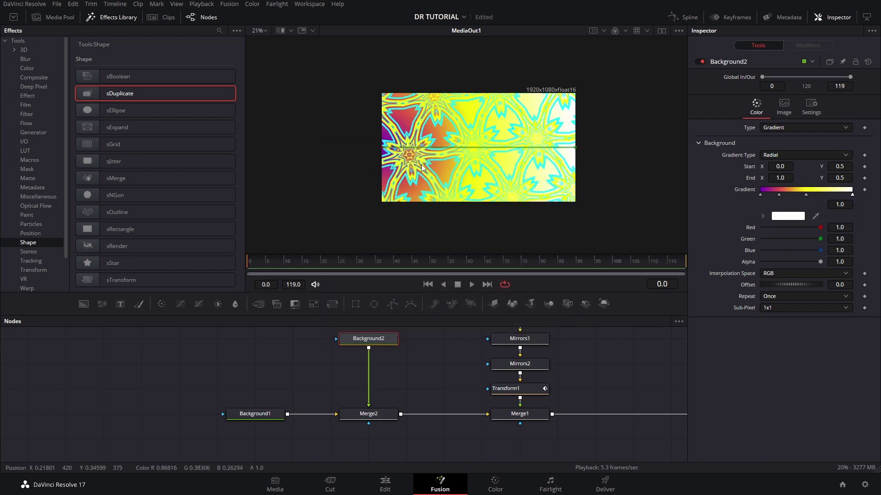
{"action": "left_click_drag", "start_coordinate": [381, 147], "coordinate": [470, 147]}
Try the Four Corner type on Background2 and return it to Gradient.
{"action": "left_click", "coordinate": [800, 128]}
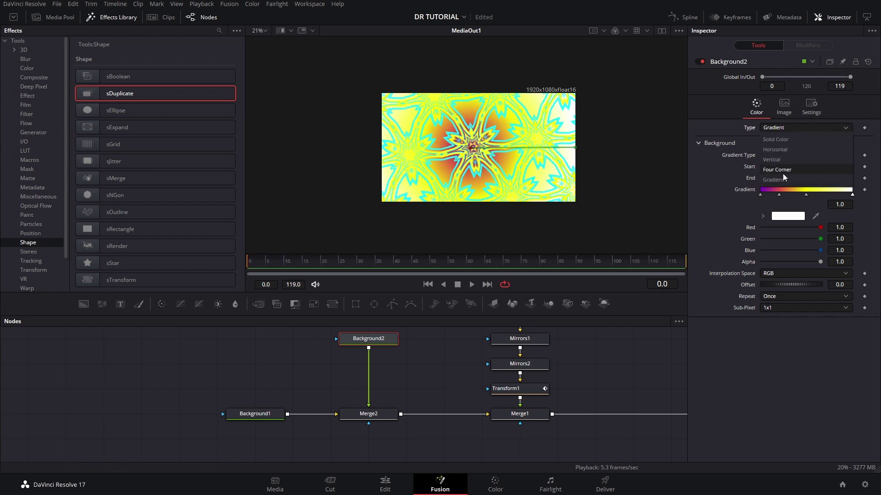
{"action": "left_click", "coordinate": [781, 170]}
{"action": "left_click", "coordinate": [778, 129]}
{"action": "left_click", "coordinate": [773, 179]}
Try the Angle, Square and Linear gradient types on Background2.
{"action": "left_click", "coordinate": [787, 155]}
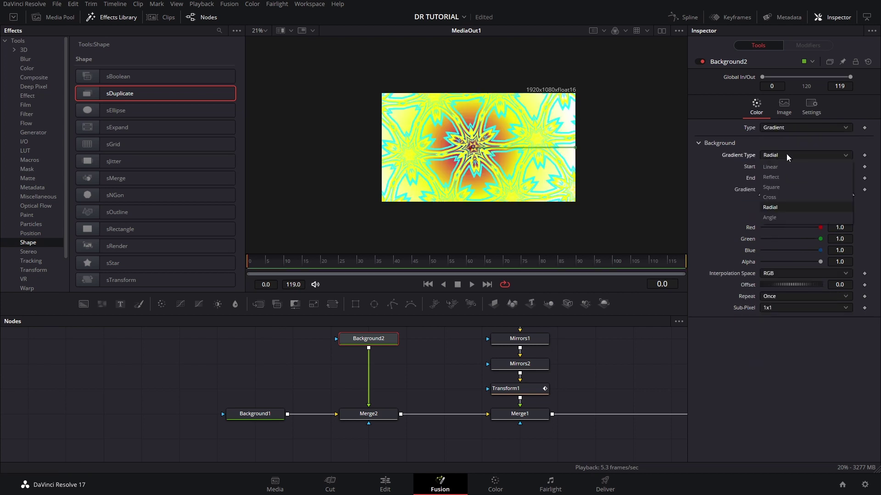
{"action": "left_click", "coordinate": [787, 215]}
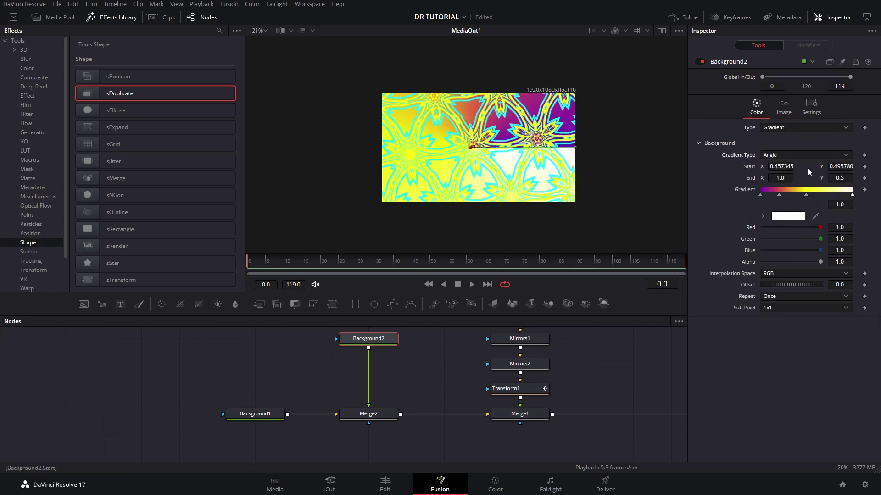
{"action": "left_click", "coordinate": [786, 157]}
{"action": "left_click", "coordinate": [779, 185]}
{"action": "left_click", "coordinate": [782, 155]}
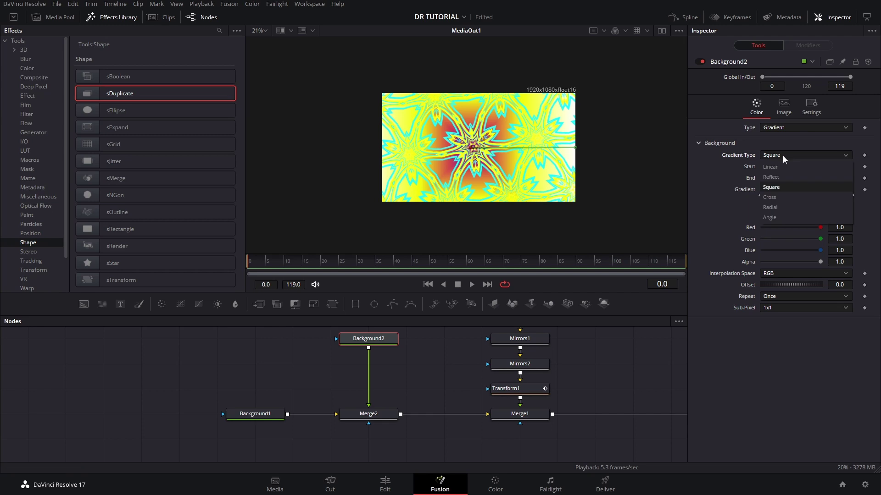
{"action": "left_click", "coordinate": [780, 167]}
Set Background2's gradient type to Reflect and place its start point at about X 0.479, Y 0.492.
{"action": "left_click_drag", "start_coordinate": [466, 151], "coordinate": [478, 149]}
{"action": "left_click", "coordinate": [786, 155]}
{"action": "left_click", "coordinate": [782, 179]}
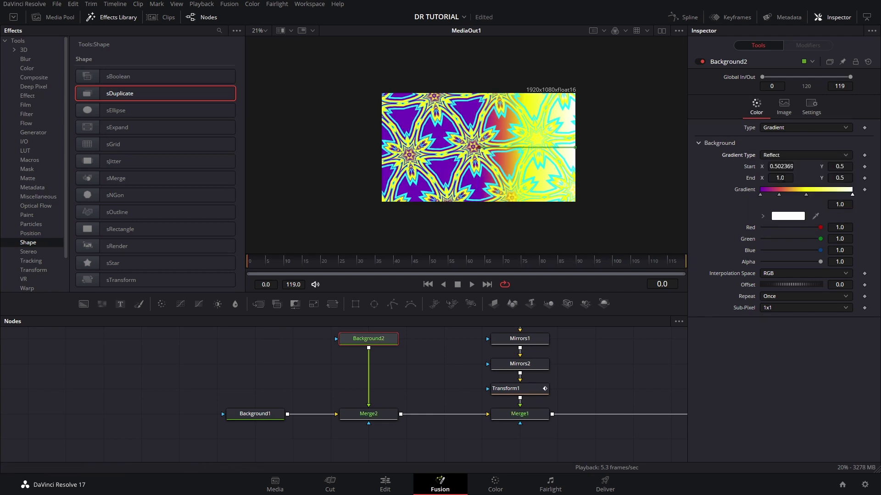
{"action": "scroll", "coordinate": [479, 151], "scroll_direction": "up", "scroll_amount": 2}
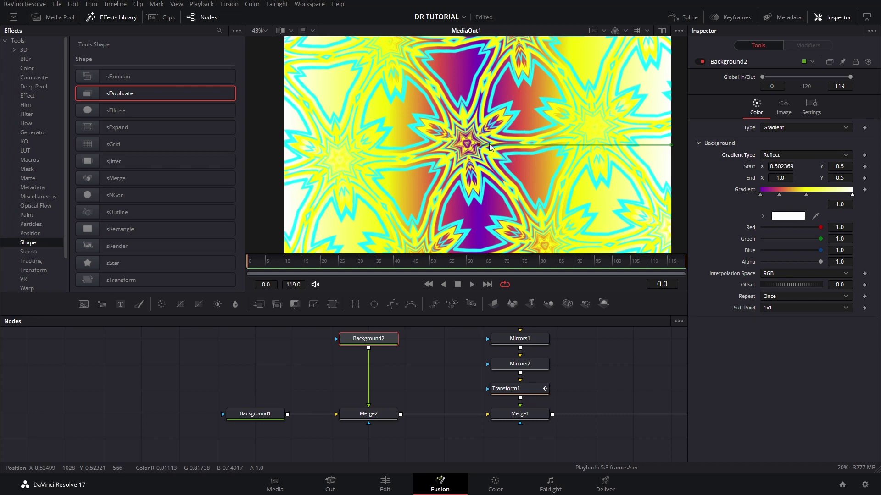
{"action": "left_click_drag", "start_coordinate": [481, 147], "coordinate": [472, 149]}
Shift the purple stop of Background2's gradient inward and move the red stop to about 0.343.
{"action": "left_click_drag", "start_coordinate": [758, 196], "coordinate": [792, 197]}
{"action": "scroll", "coordinate": [542, 168], "scroll_direction": "down", "scroll_amount": 3}
{"action": "scroll", "coordinate": [542, 169], "scroll_direction": "up", "scroll_amount": 2}
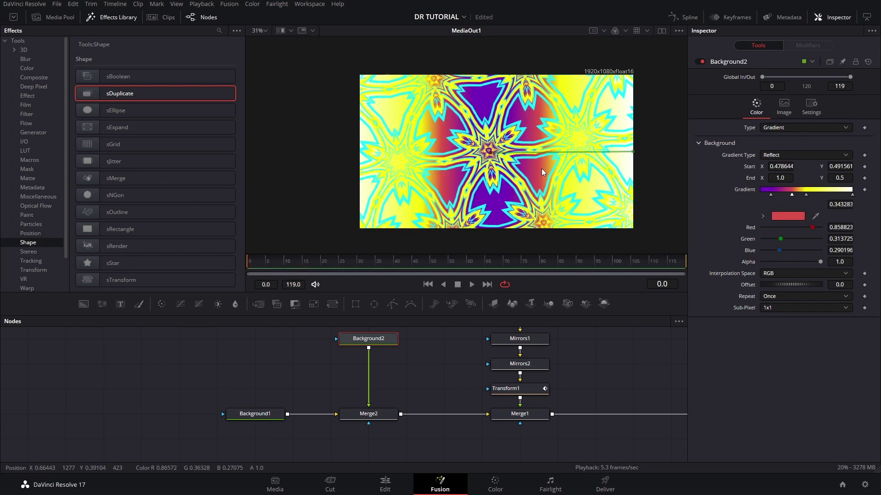
Add a Transform node after Background2 and set its edges to Wrap.
{"action": "left_click_drag", "start_coordinate": [391, 352], "coordinate": [401, 370]}
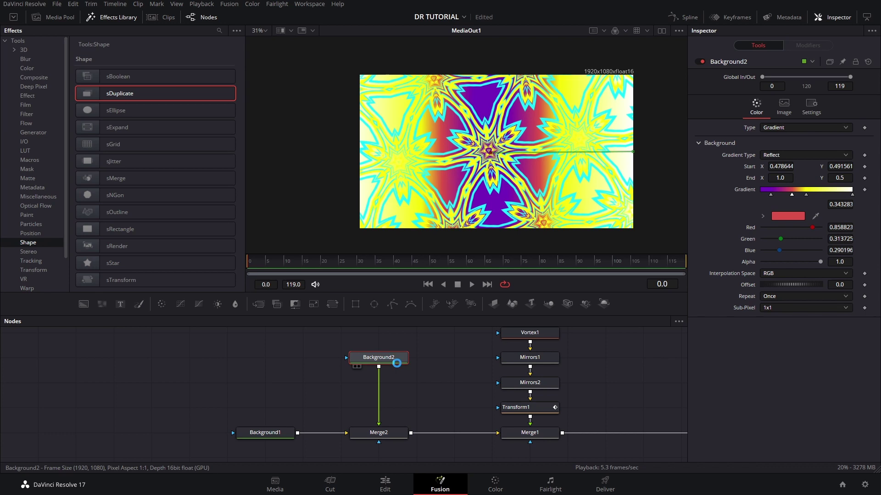
{"action": "key", "text": "shift+space"}
{"action": "type", "text": "trans"}
{"action": "key", "text": "Return"}
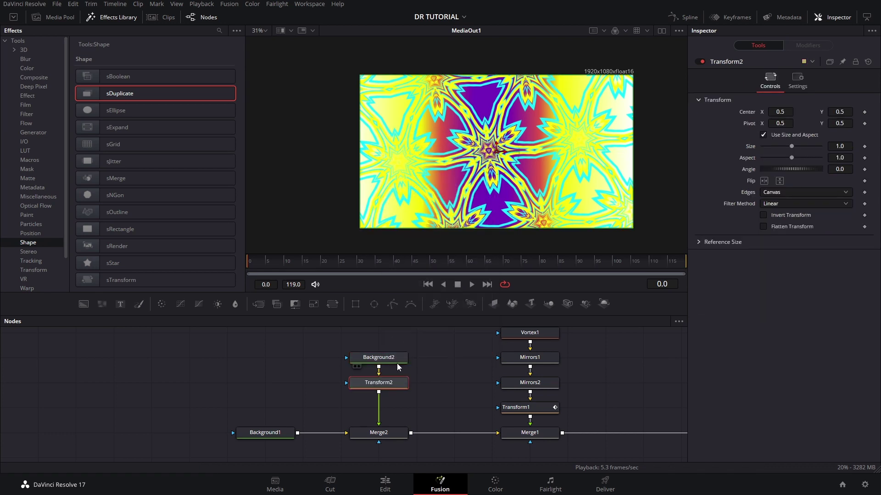
{"action": "left_click", "coordinate": [776, 192]}
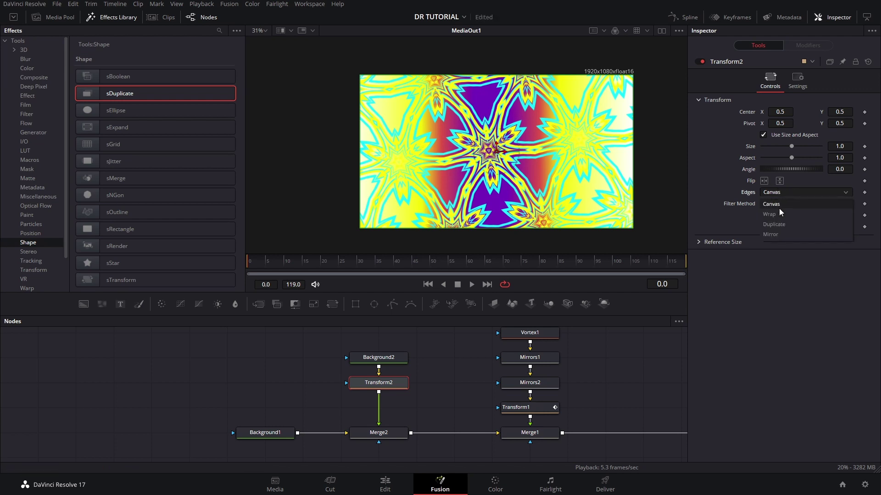
{"action": "left_click", "coordinate": [772, 215]}
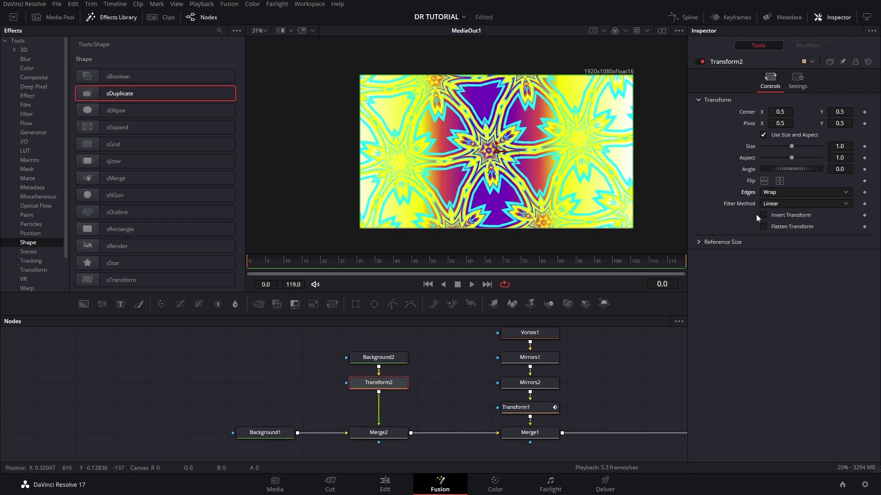
Keyframe Transform2's angle at frame 0 and set it to 180 at frame 119.
{"action": "left_click", "coordinate": [864, 170]}
{"action": "left_click", "coordinate": [683, 260]}
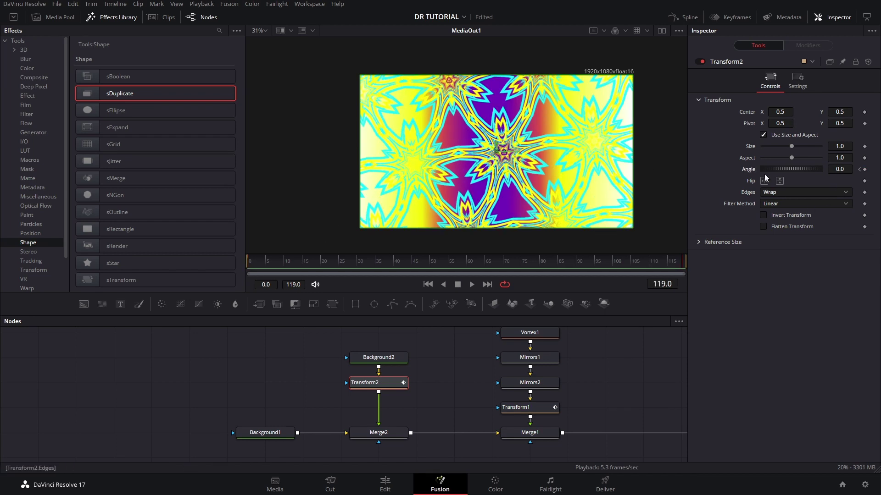
{"action": "left_click_drag", "start_coordinate": [777, 169], "coordinate": [839, 176]}
{"action": "left_click", "coordinate": [841, 169]}
{"action": "type", "text": "180"}
{"action": "key", "text": "Tab"}
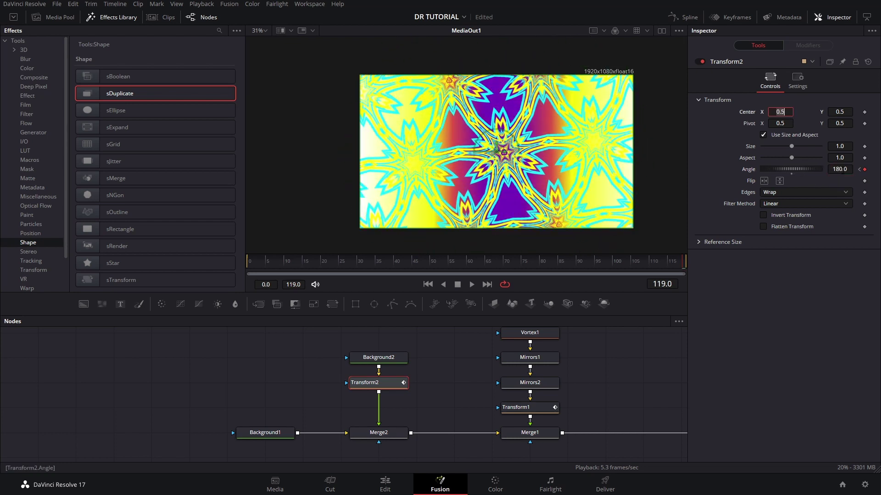
Insert a Displace node between Background2 and Transform2 and place it just above Transform2.
{"action": "left_click", "coordinate": [394, 357]}
{"action": "left_click_drag", "start_coordinate": [365, 345], "coordinate": [420, 370]}
{"action": "key", "text": "shift+space"}
{"action": "type", "text": "trans"}
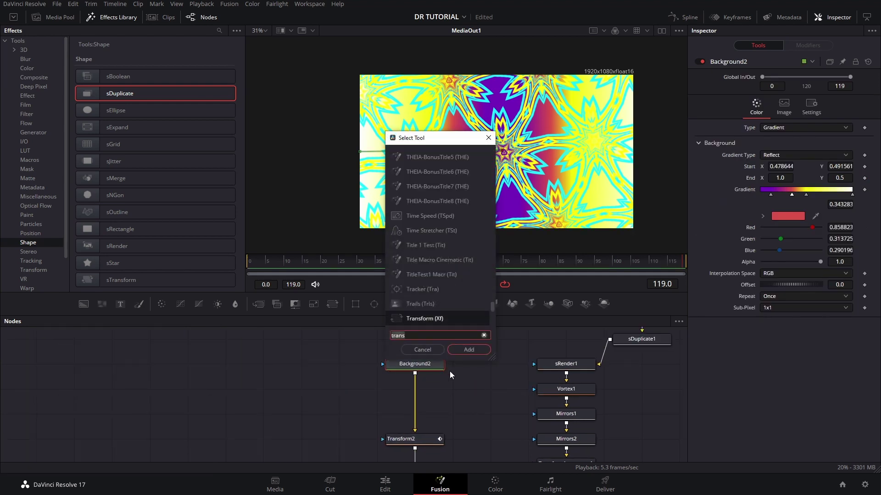
{"action": "key", "text": "BackSpace"}
{"action": "key", "text": "BackSpace"}
{"action": "key", "text": "BackSpace"}
{"action": "key", "text": "BackSpace"}
{"action": "key", "text": "BackSpace"}
{"action": "type", "text": "dis"}
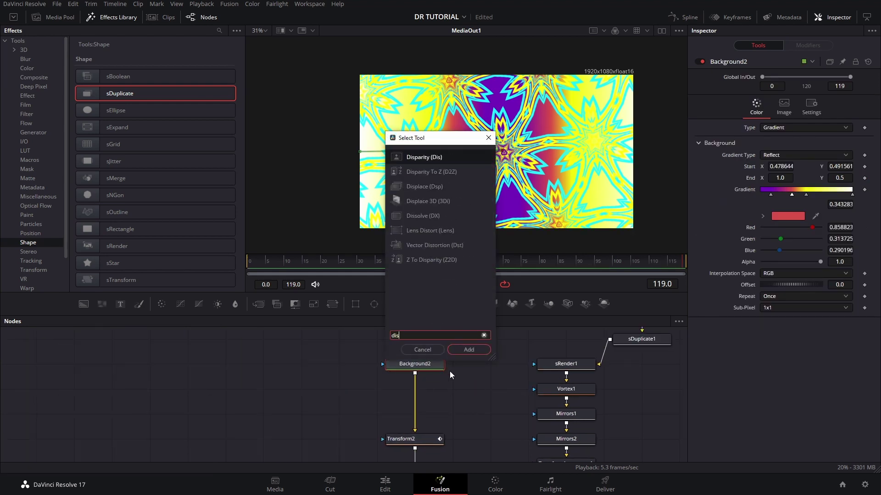
{"action": "key", "text": "Down"}
{"action": "key", "text": "Down"}
{"action": "key", "text": "Return"}
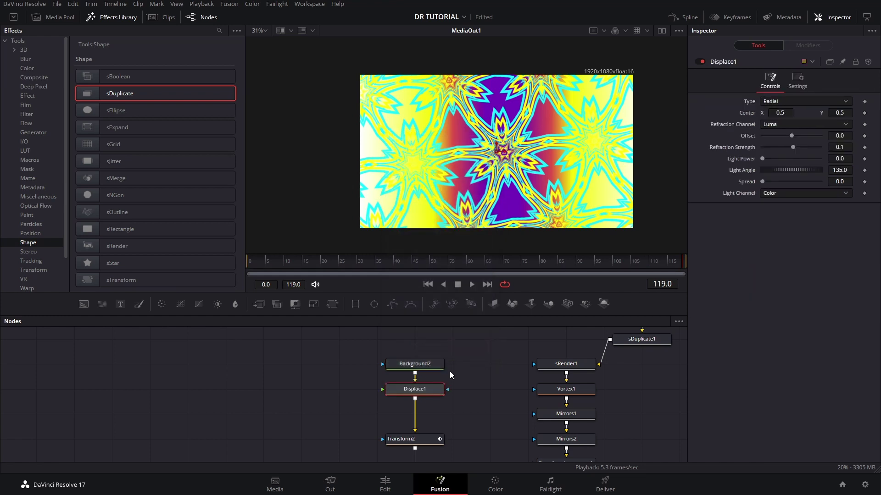
{"action": "left_click_drag", "start_coordinate": [426, 390], "coordinate": [423, 415]}
Add a FastNoise node beside Background2 and connect its output to Displace1's foreground input.
{"action": "left_click", "coordinate": [331, 403]}
{"action": "key", "text": "shift+space"}
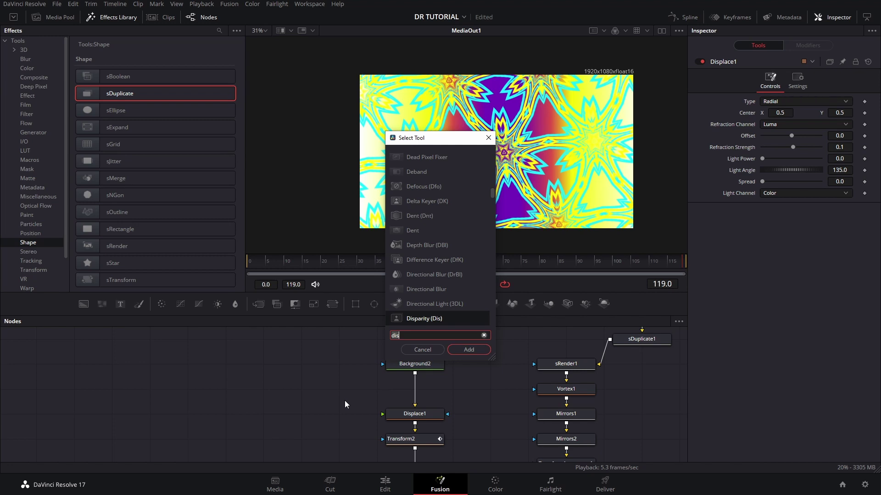
{"action": "type", "text": "fast"}
{"action": "key", "text": "Down"}
{"action": "key", "text": "Return"}
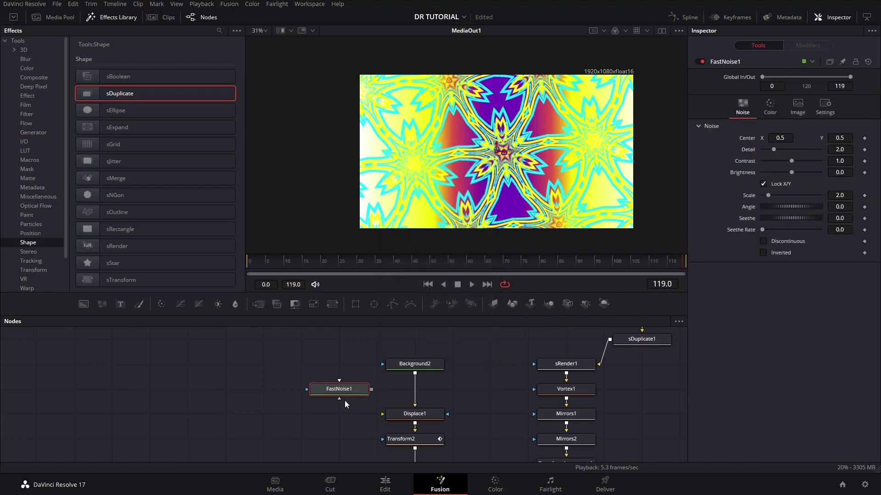
{"action": "left_click_drag", "start_coordinate": [373, 389], "coordinate": [397, 414]}
{"action": "left_click_drag", "start_coordinate": [325, 390], "coordinate": [288, 390]}
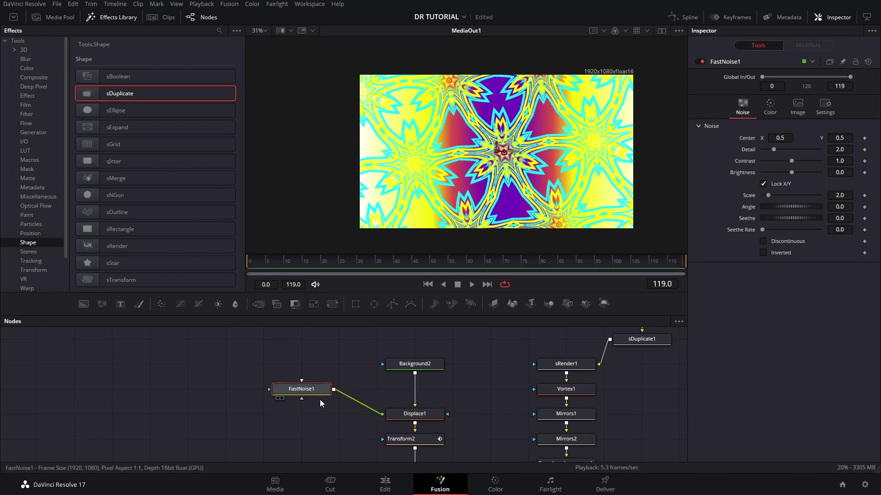
Show Displace1 in the viewer and reroute FastNoise1's output to Background2's mask input.
{"action": "left_click", "coordinate": [439, 418]}
{"action": "key", "text": "1"}
{"action": "left_click_drag", "start_coordinate": [374, 410], "coordinate": [390, 367]}
Set FastNoise1's detail to 5.98, contrast to 2.52, brightness to 0.24, seethe to 0.043 and seethe rate to 0.063, and start playback.
{"action": "left_click", "coordinate": [301, 389]}
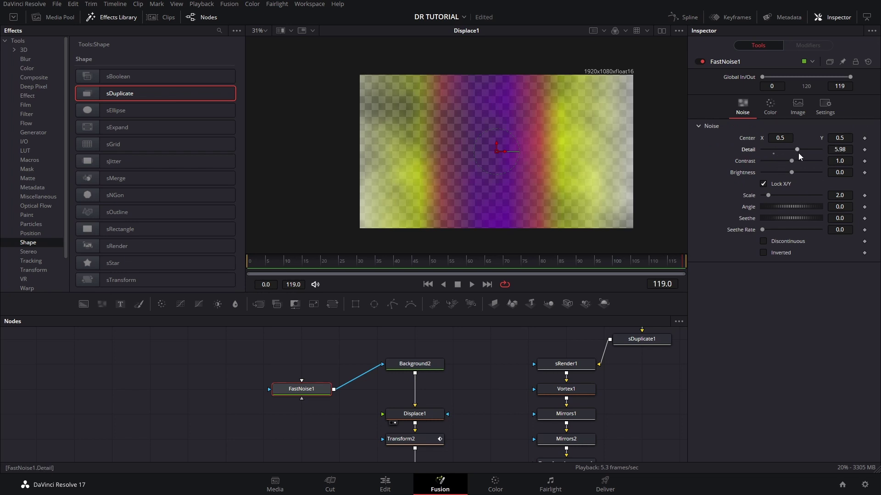
{"action": "mouse_move", "coordinate": [794, 165]}
{"action": "left_mouse_down"}
{"action": "mouse_move", "coordinate": [803, 164]}
{"action": "mouse_move", "coordinate": [783, 174]}
{"action": "mouse_move", "coordinate": [798, 174]}
{"action": "left_mouse_up"}
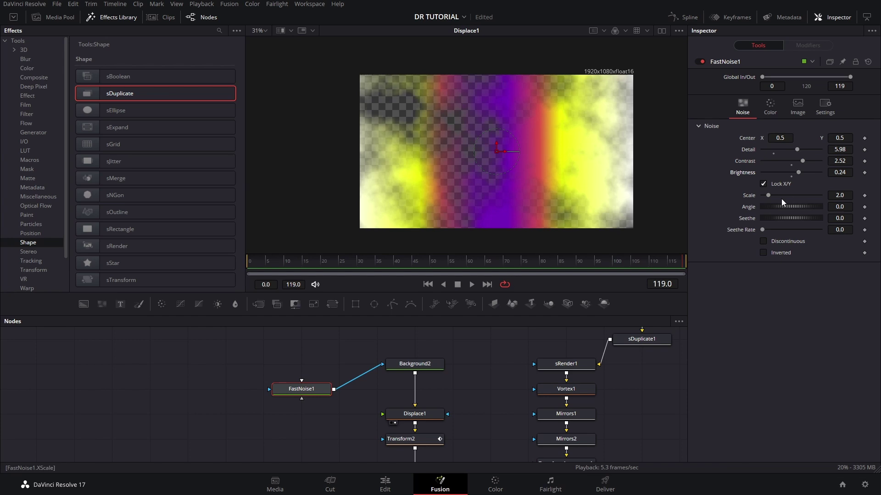
{"action": "left_click_drag", "start_coordinate": [763, 230], "coordinate": [777, 220]}
{"action": "key", "text": "space"}
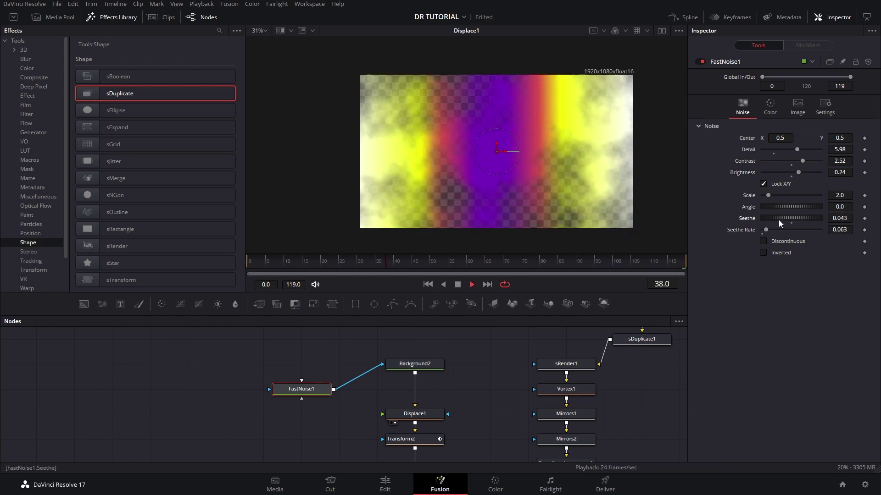
Enable Discontinuous on FastNoise1, set contrast to 2.65 and brightness to 0.68, and preview the noise animation.
{"action": "left_click", "coordinate": [762, 241]}
{"action": "left_click_drag", "start_coordinate": [304, 261], "coordinate": [260, 262]}
{"action": "key", "text": "space"}
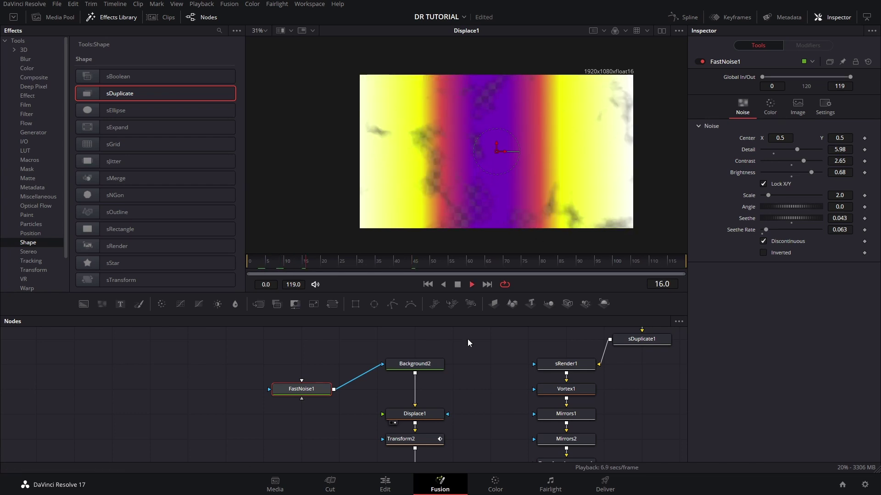
{"action": "key", "text": "space"}
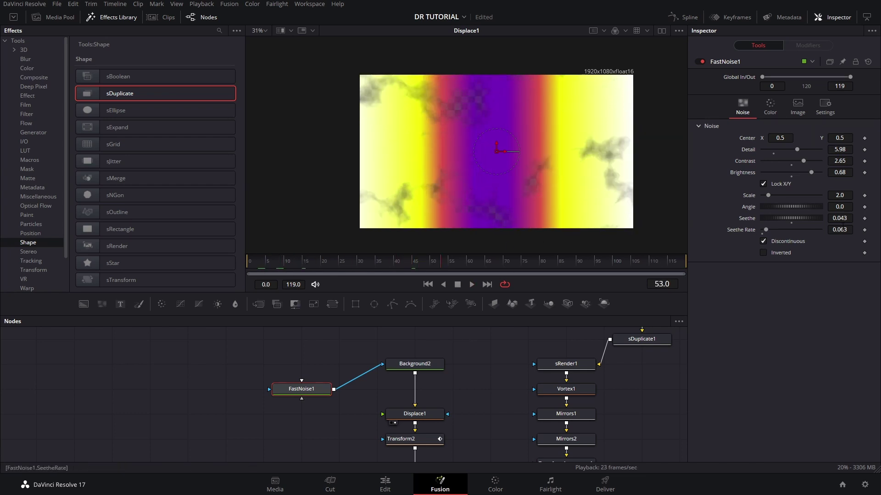
Lower FastNoise1's seethe rate to 0.037 and play back the slower noise.
{"action": "left_click_drag", "start_coordinate": [840, 230], "coordinate": [831, 229]}
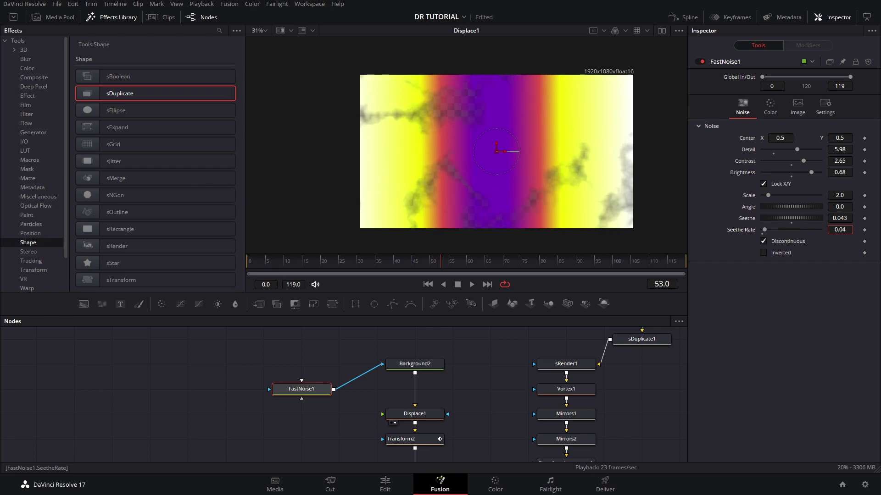
{"action": "scroll", "coordinate": [840, 229], "scroll_direction": "down", "scroll_amount": 4}
{"action": "key", "text": "space"}
{"action": "key", "text": "space"}
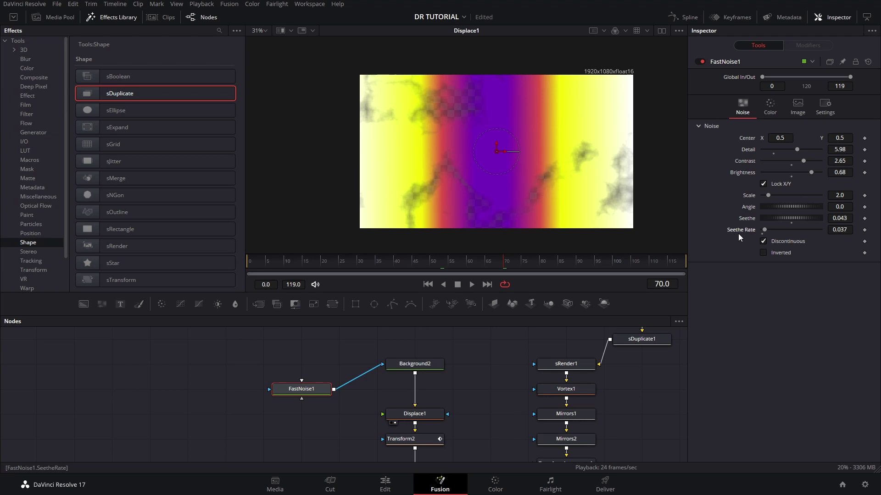
{"action": "key", "text": "space"}
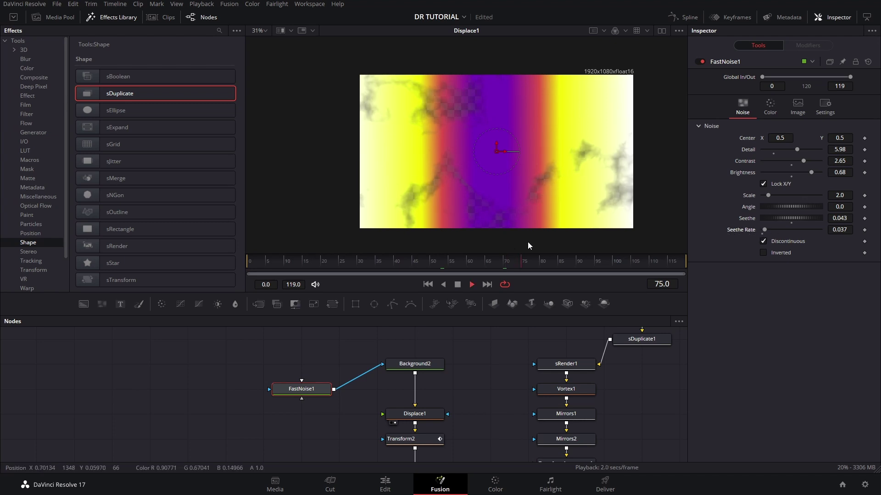
{"action": "key", "text": "space"}
Show Merge1 in the viewer and play back the combined kaleidoscope.
{"action": "left_click", "coordinate": [425, 419]}
{"action": "scroll", "coordinate": [424, 419], "scroll_direction": "down", "scroll_amount": 3}
{"action": "left_click", "coordinate": [426, 362]}
{"action": "key", "text": "2"}
{"action": "left_click", "coordinate": [564, 408]}
{"action": "key", "text": "1"}
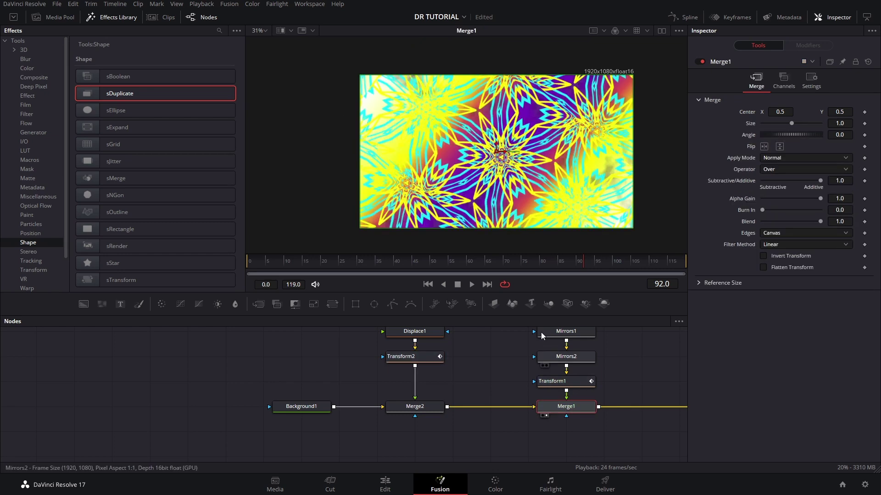
{"action": "key", "text": "space"}
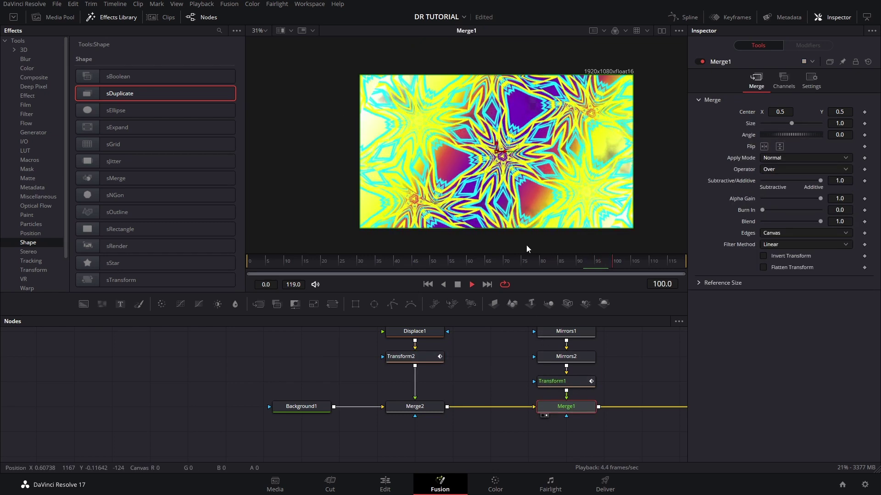
{"action": "key", "text": "space"}
Recolour the bright yellow and white stops of Background2's gradient in darker and magenta tones.
{"action": "scroll", "coordinate": [433, 392], "scroll_direction": "up", "scroll_amount": 3}
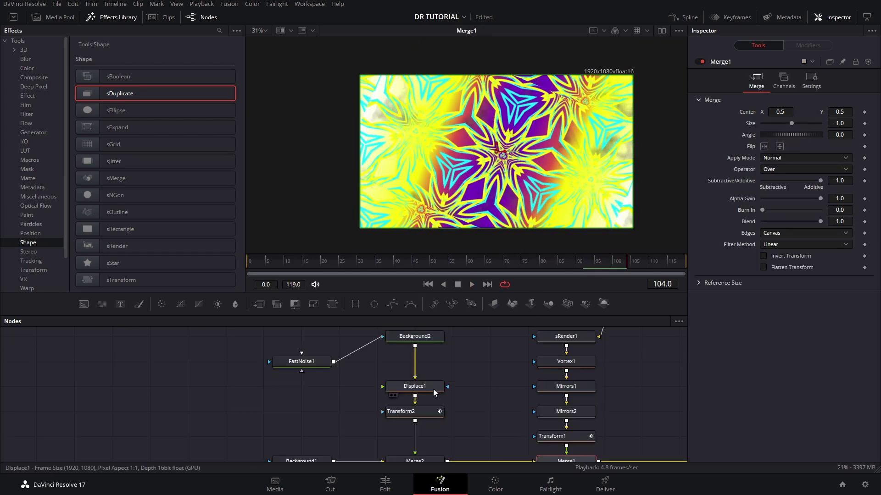
{"action": "scroll", "coordinate": [429, 346], "scroll_direction": "up", "scroll_amount": 1}
{"action": "left_click", "coordinate": [430, 346]}
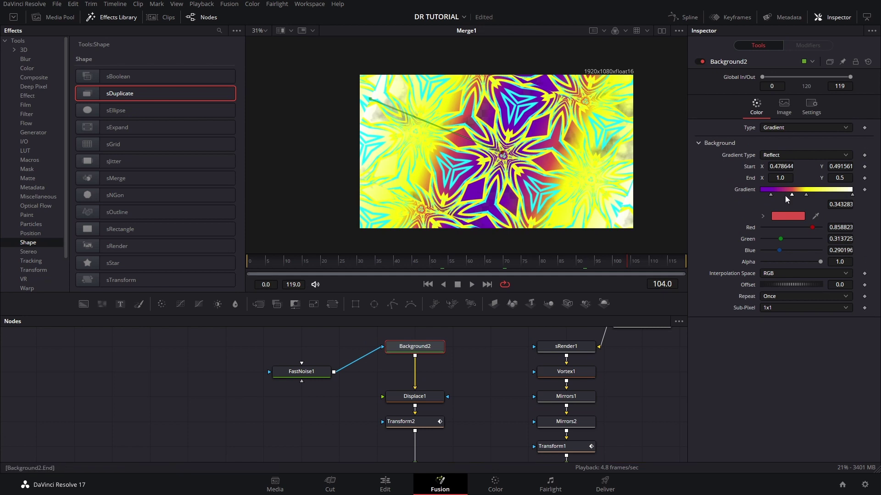
{"action": "left_click", "coordinate": [806, 196]}
{"action": "left_click", "coordinate": [803, 217]}
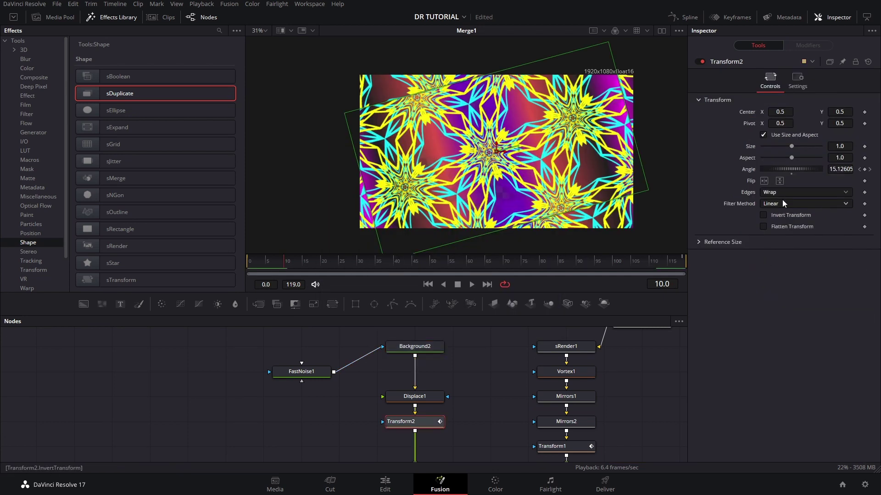
Set Transform2's edge handling to Mirror after trying Duplicate.
{"action": "left_click", "coordinate": [782, 192]}
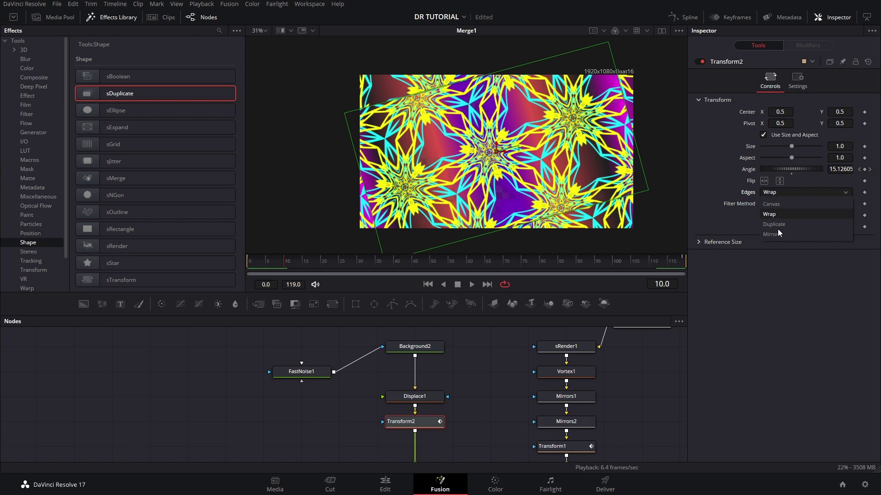
{"action": "left_click", "coordinate": [775, 224]}
{"action": "left_click", "coordinate": [785, 195]}
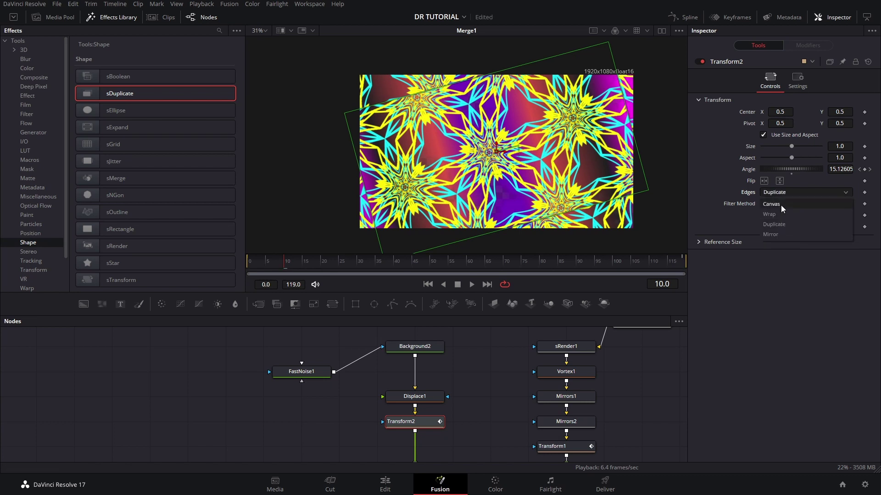
{"action": "left_click", "coordinate": [774, 235]}
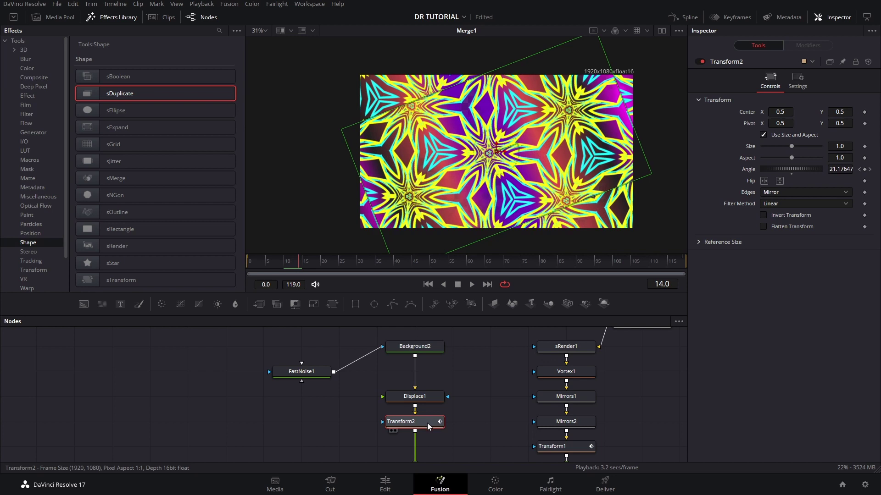
{"action": "left_click", "coordinate": [799, 194]}
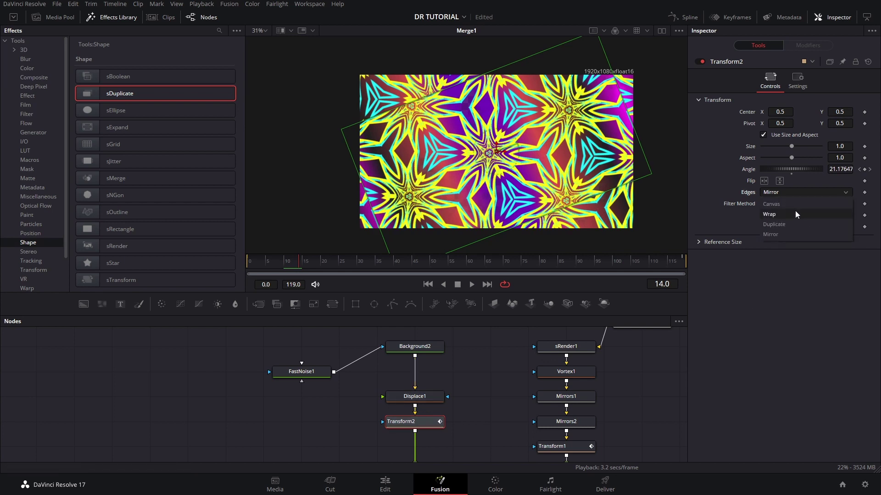
{"action": "left_click", "coordinate": [798, 256]}
Play back the kaleidoscope with Transform2's mirrored edges and check the rotating background.
{"action": "scroll", "coordinate": [583, 208], "scroll_direction": "down", "scroll_amount": 5}
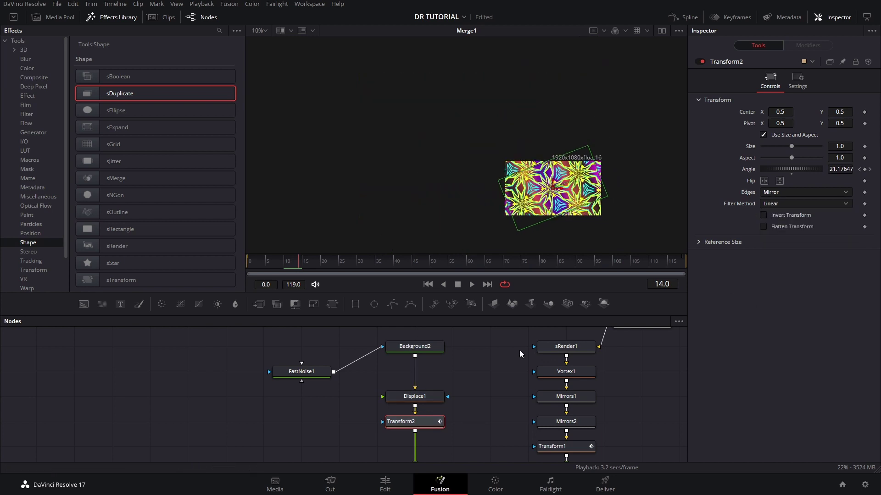
{"action": "scroll", "coordinate": [583, 188], "scroll_direction": "up", "scroll_amount": 2}
{"action": "left_click_drag", "start_coordinate": [583, 189], "coordinate": [531, 151]}
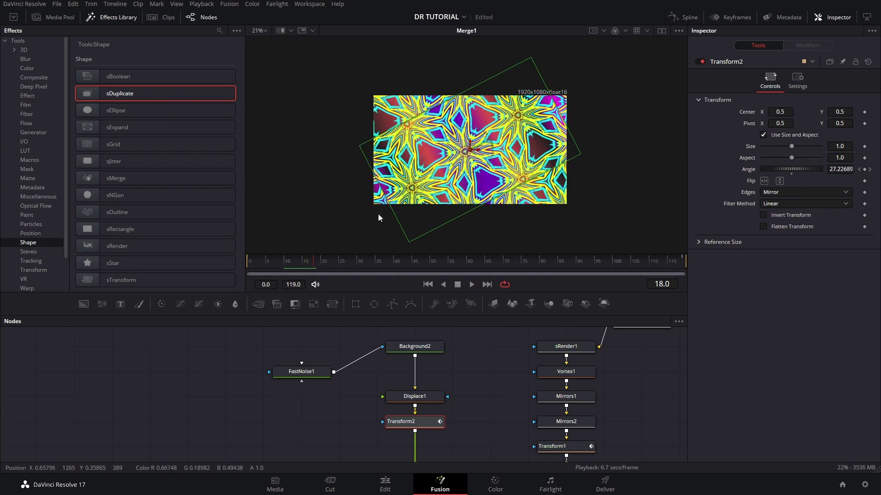
{"action": "left_click", "coordinate": [483, 381]}
{"action": "key", "text": "space"}
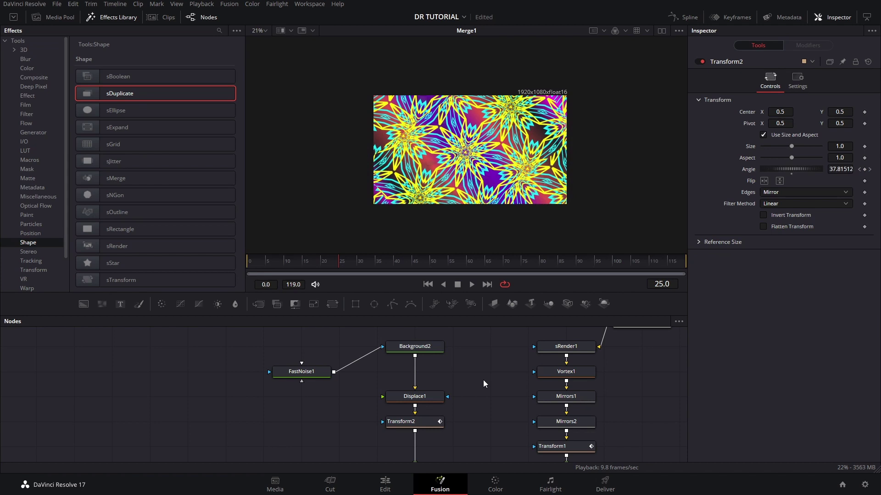
{"action": "key", "text": "space"}
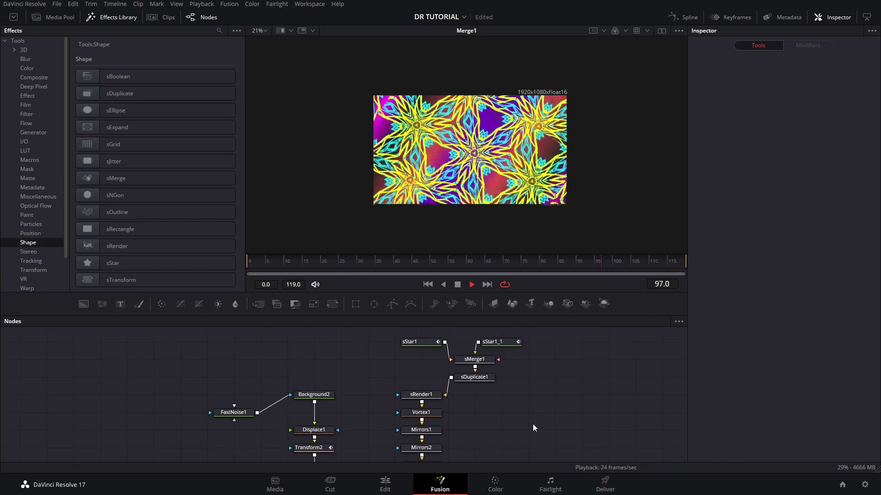
{"action": "key", "text": "space"}
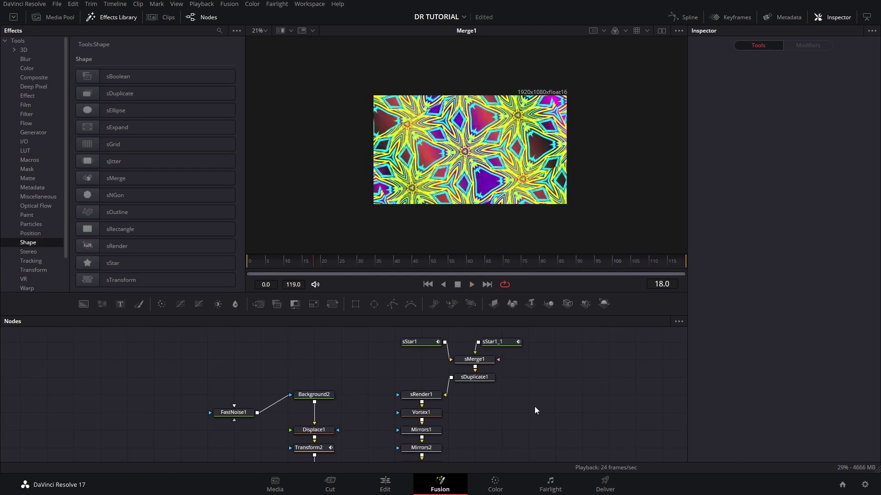
Replace Transform1's end-frame angle keyframe with a 45-degree keyframe at frame 59.
{"action": "scroll", "coordinate": [535, 406], "scroll_direction": "down", "scroll_amount": 1}
{"action": "left_click", "coordinate": [411, 412]}
{"action": "left_click_drag", "start_coordinate": [647, 253], "coordinate": [698, 266]}
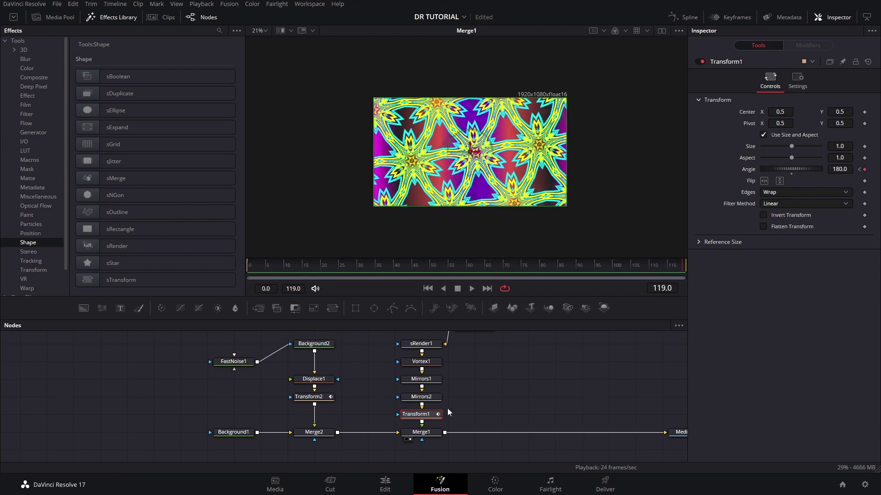
{"action": "left_click_drag", "start_coordinate": [438, 413], "coordinate": [429, 423]}
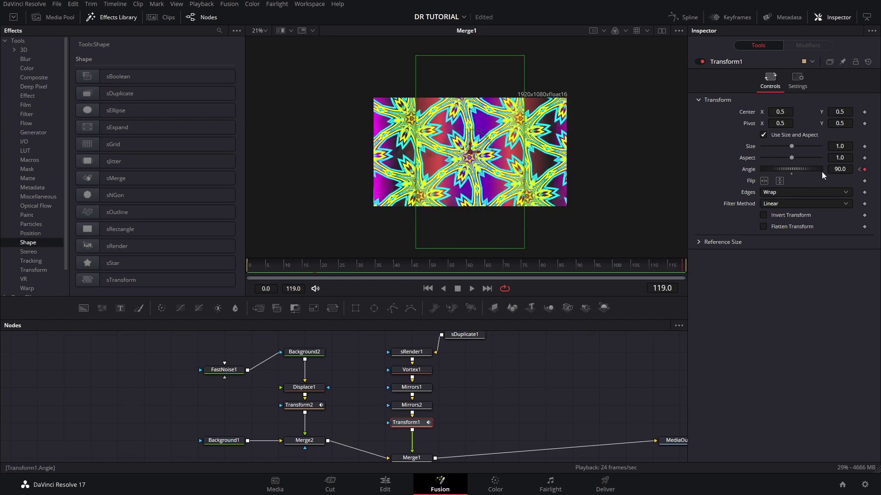
{"action": "left_click_drag", "start_coordinate": [421, 270], "coordinate": [464, 271]}
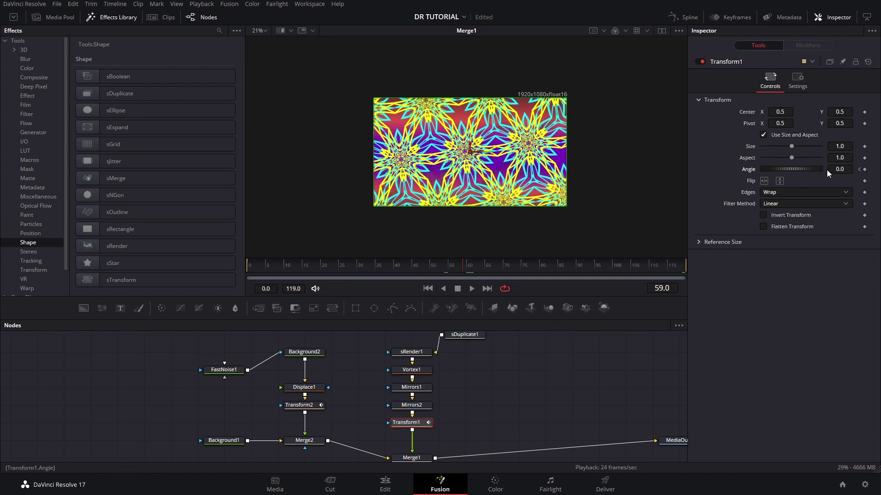
{"action": "type", "text": "45"}
{"action": "key", "text": "Tab"}
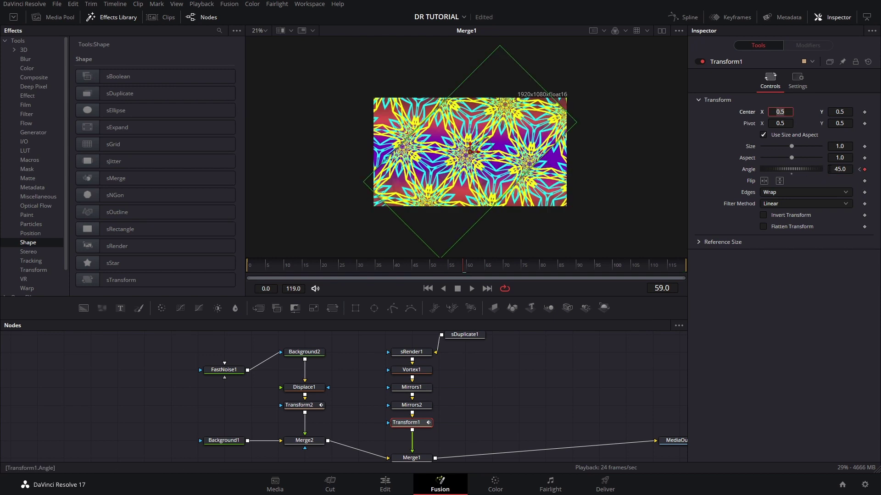
Apply ping-pong looping to Transform1's angle keyframes in the spline editor and preview the rotation.
{"action": "left_click", "coordinate": [685, 18]}
{"action": "left_click_drag", "start_coordinate": [439, 380], "coordinate": [300, 447]}
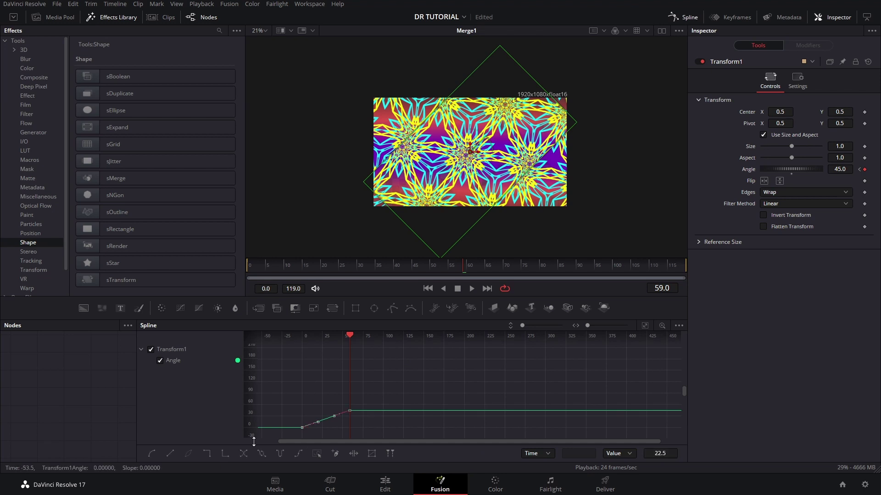
{"action": "left_click", "coordinate": [280, 453]}
{"action": "key", "text": "space"}
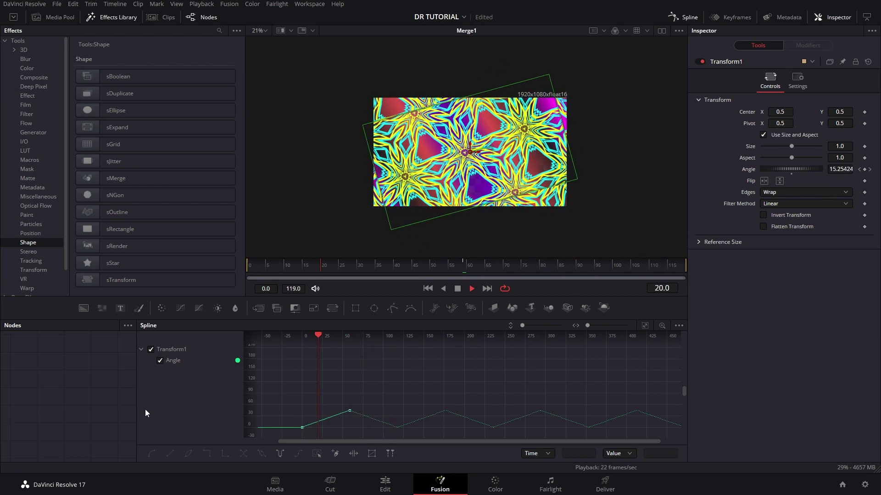
{"action": "left_click", "coordinate": [66, 384]}
{"action": "key", "text": "space"}
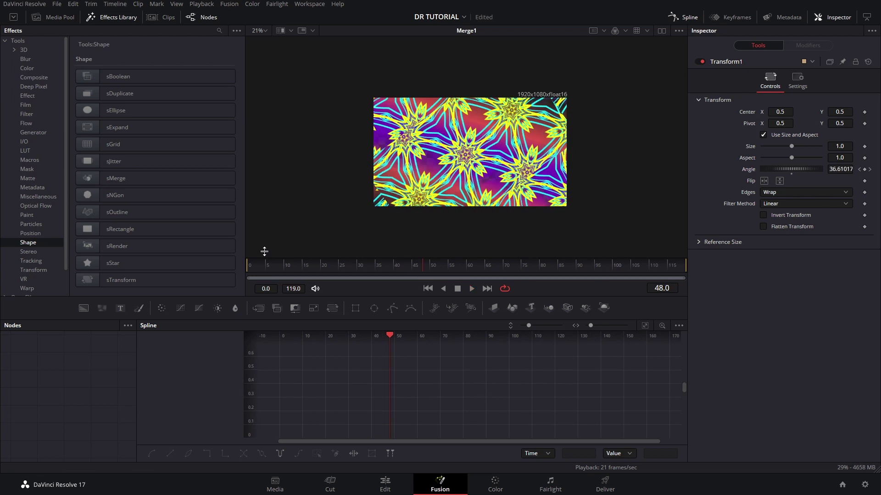
Save the project, then play back the kaleidoscope loop with the spline editor closed.
{"action": "key", "text": "ctrl+s"}
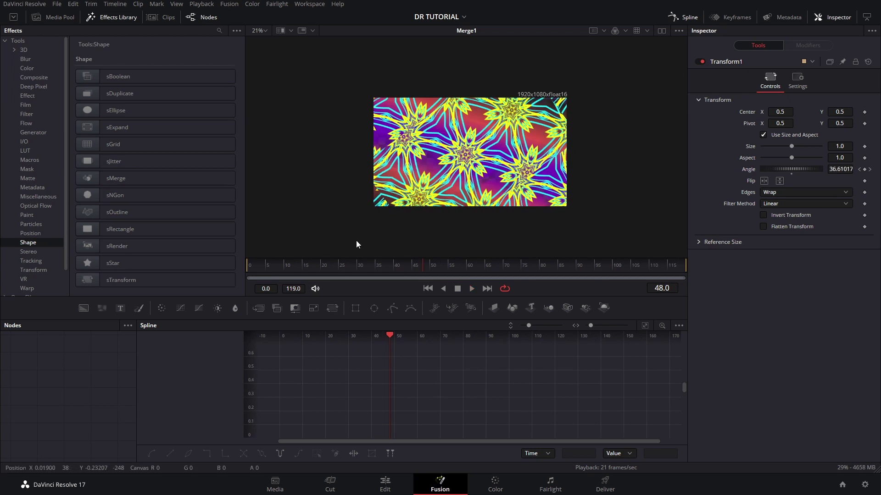
{"action": "left_click", "coordinate": [686, 16]}
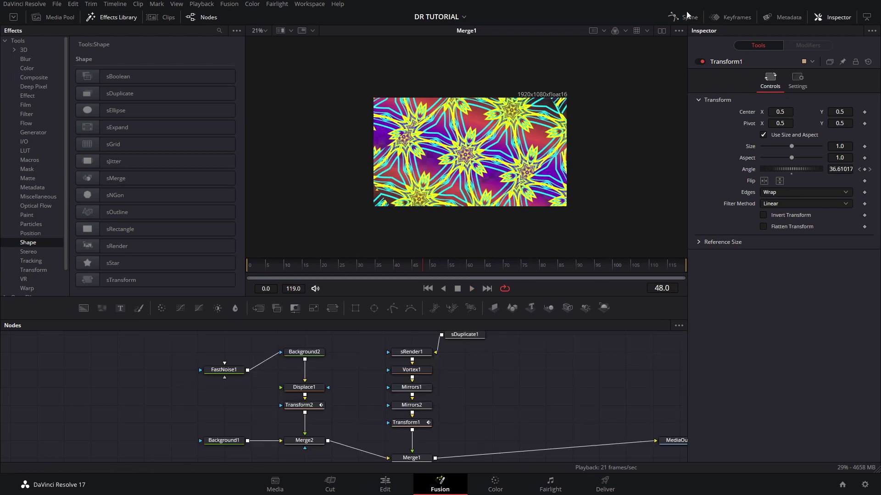
{"action": "key", "text": "space"}
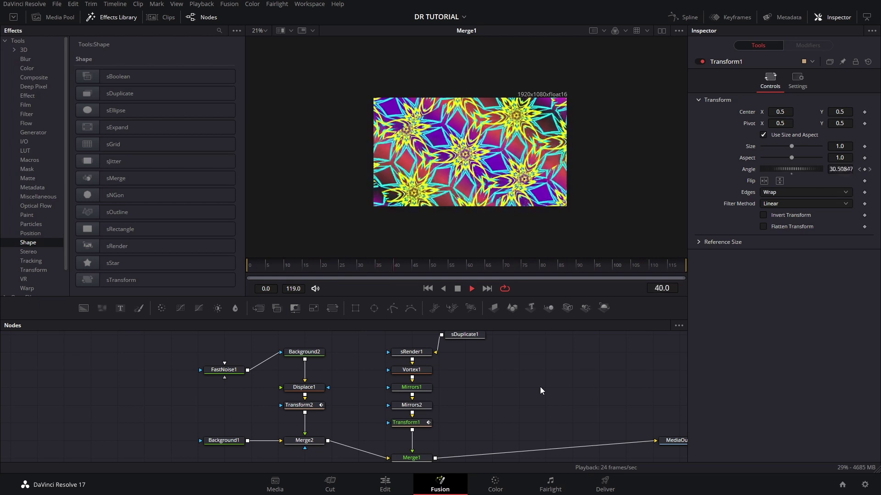
{"action": "key", "text": "space"}
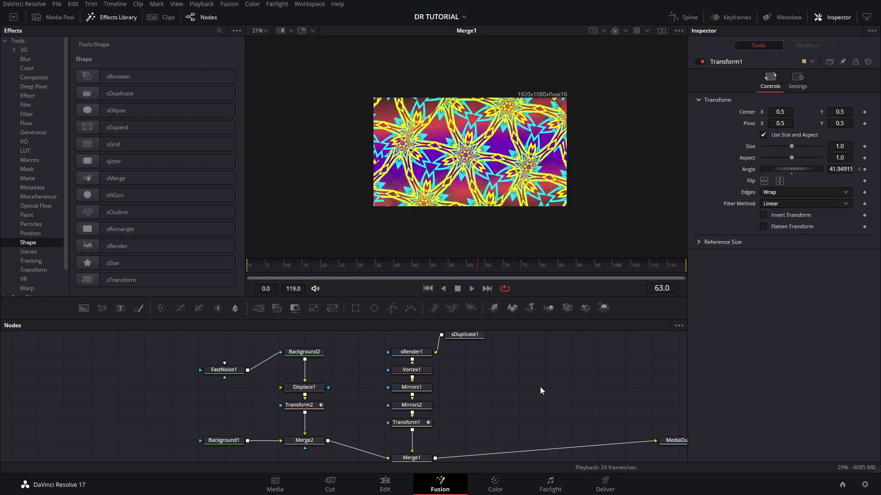
{"action": "key", "text": "space"}
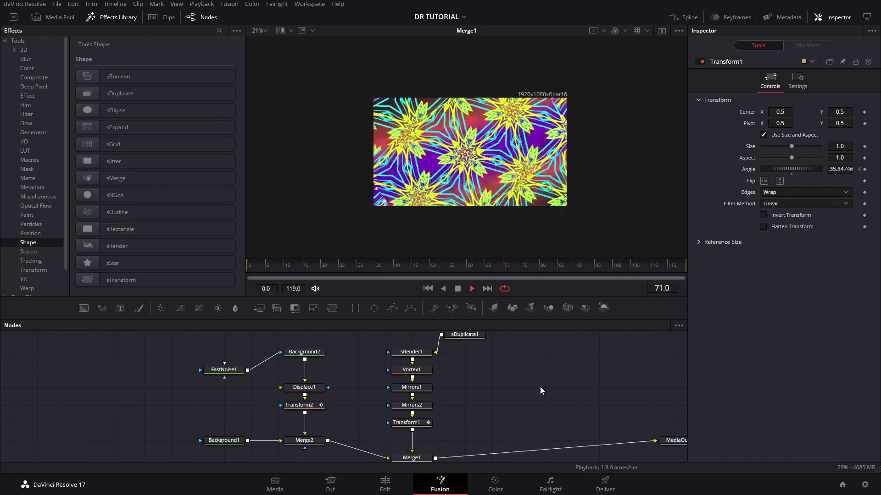